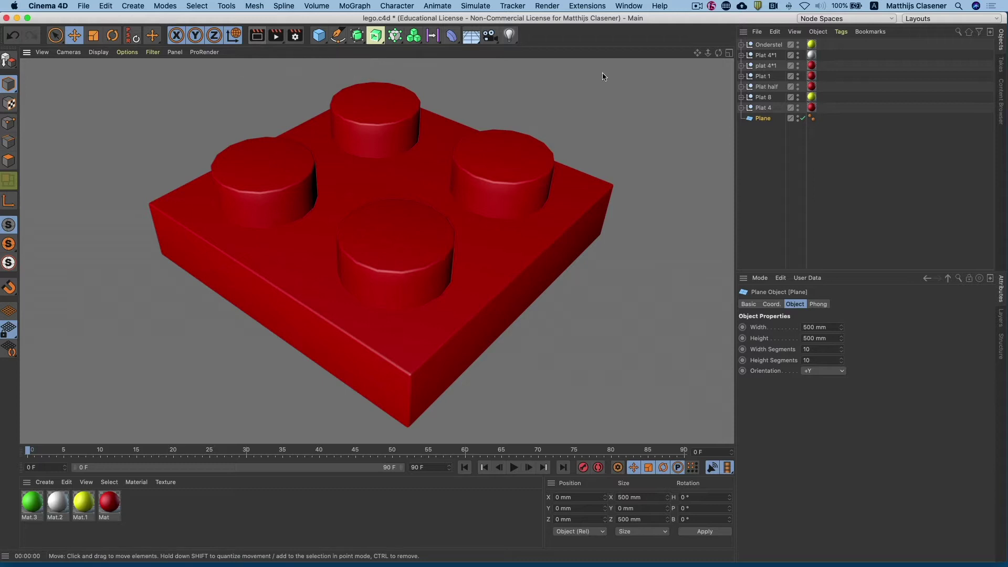
Expand Plat 4 and select its base Cube, sized 16 × 3.2 × 16 mm.
click(741, 108)
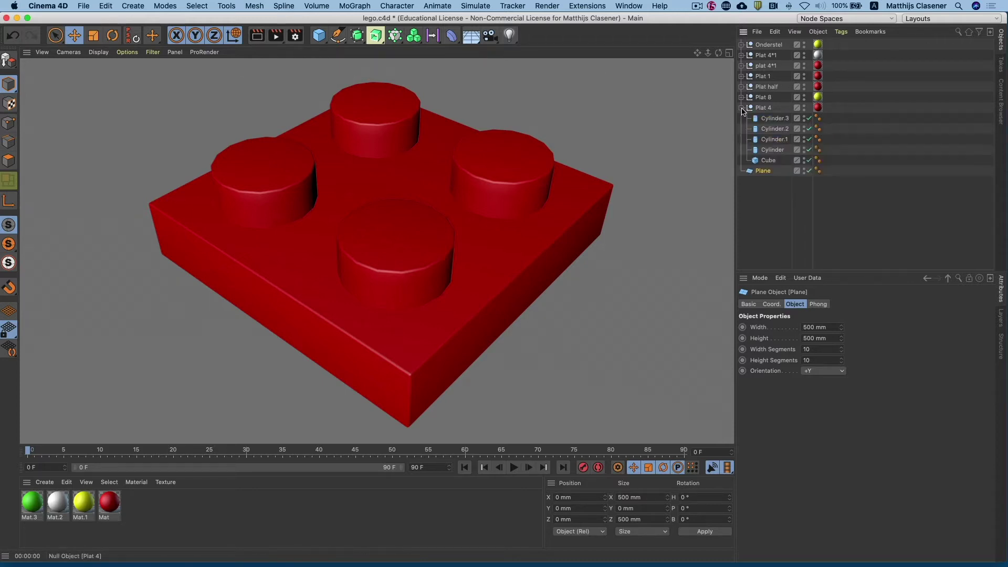
click(770, 161)
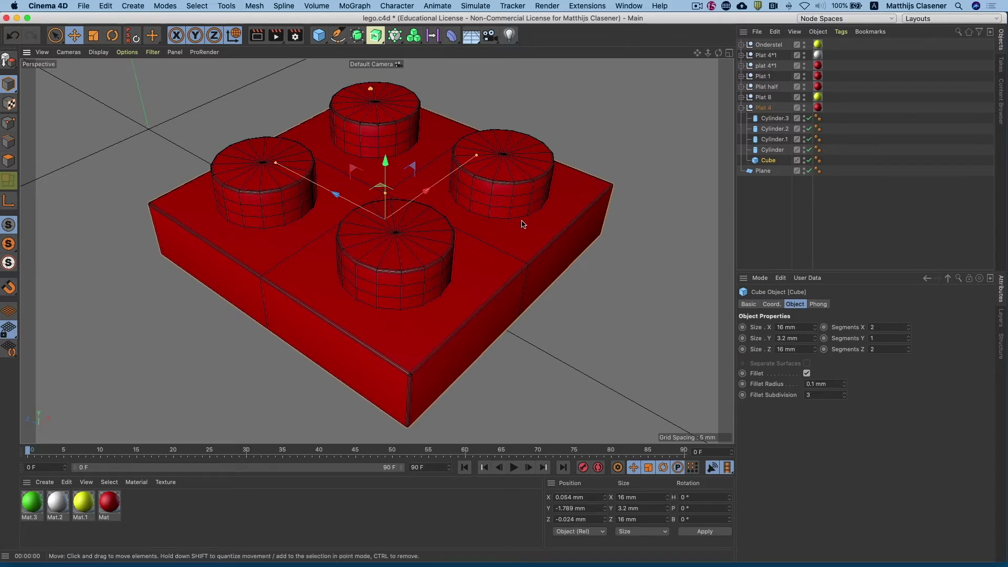
Zoom out to view all bricks, collapse Plat 4 and select the Plat 4 null.
scroll(522, 224, down, 5)
scroll(452, 287, down, 5)
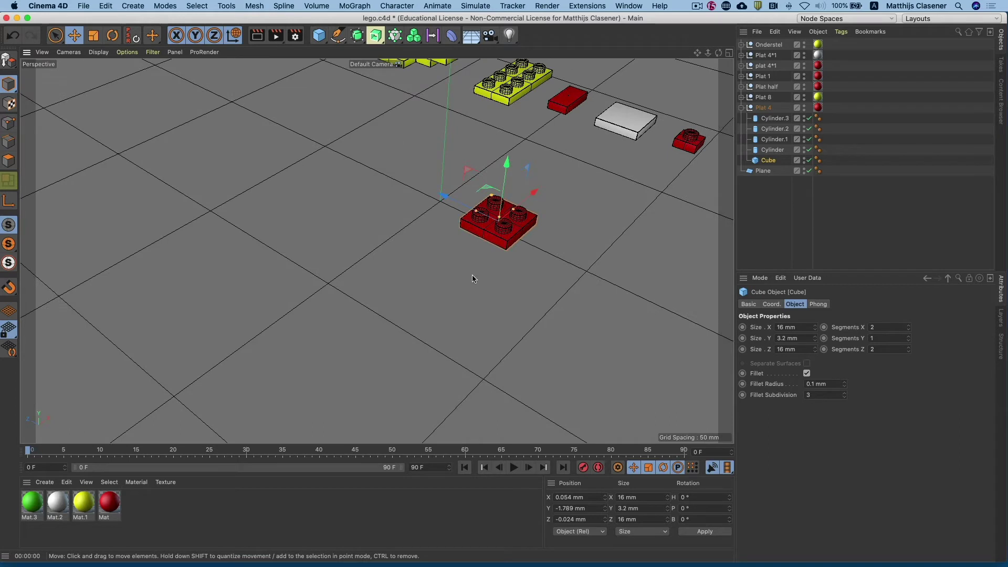
mouse_move(509, 233)
alt+middle_down()
mouse_move(396, 322)
mouse_move(291, 369)
alt+middle_up()
mouse_move(411, 342)
alt+mouse_down()
mouse_move(383, 316)
mouse_move(391, 324)
alt+mouse_up()
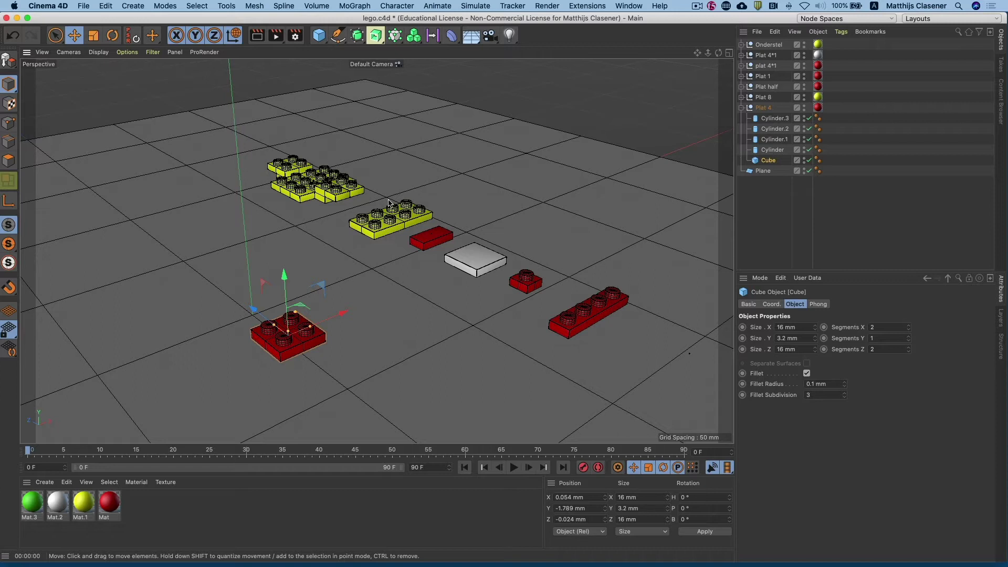
click(740, 108)
click(762, 108)
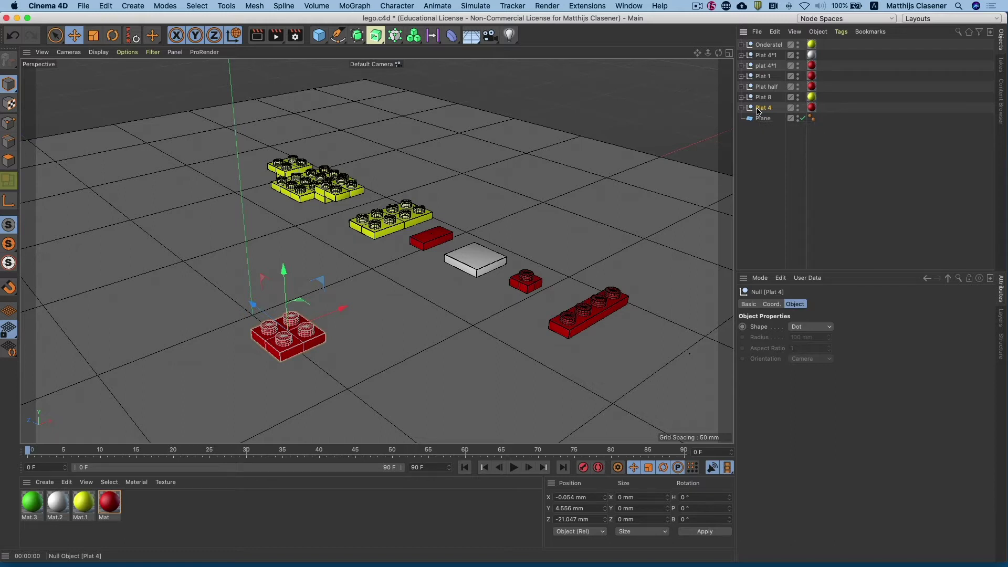
Duplicate Plat 4 as Plat 4.1, move it beside the original to X 25.54 mm, and frame it.
key(super+c)
key(super+v)
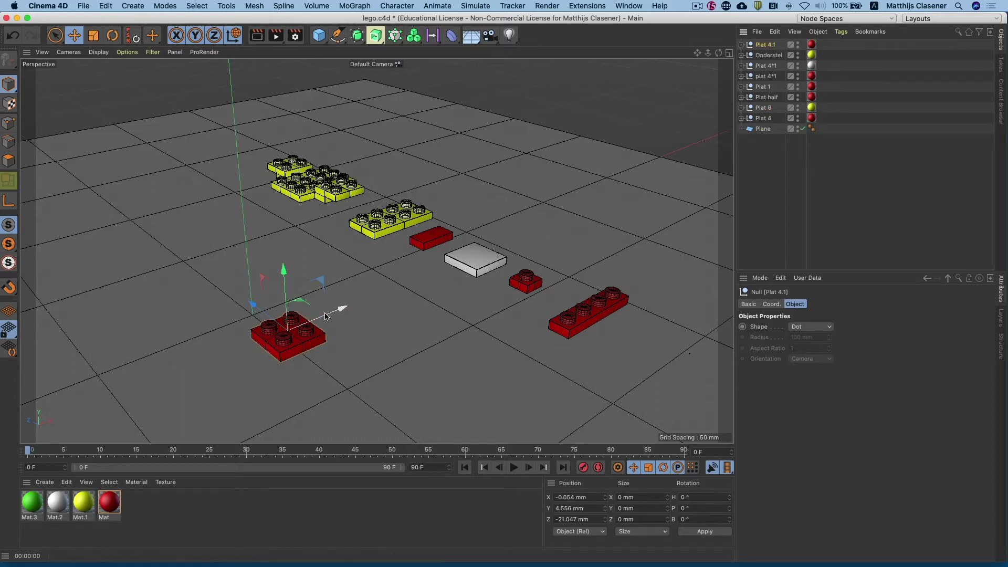
drag(324, 315, 391, 295)
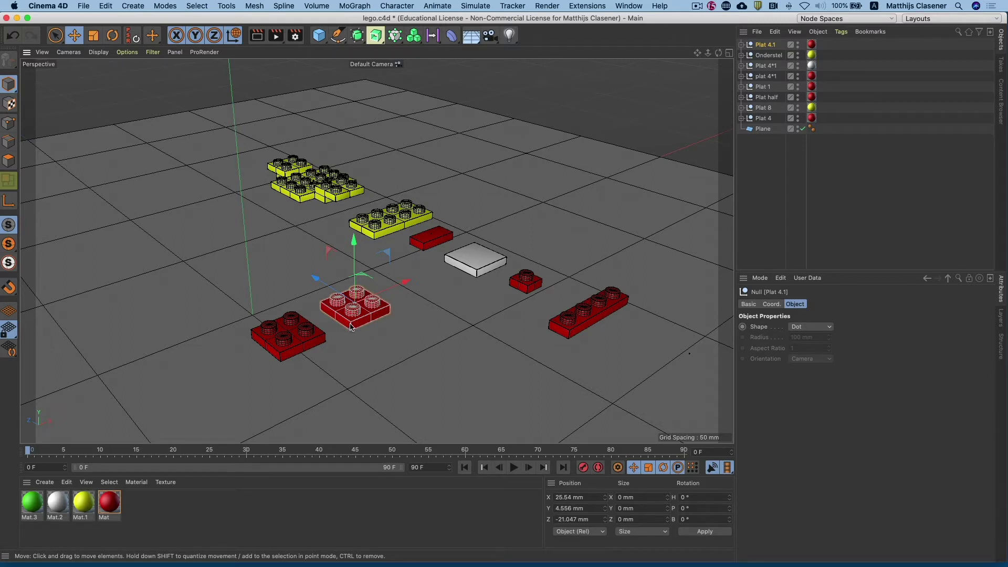
key(o)
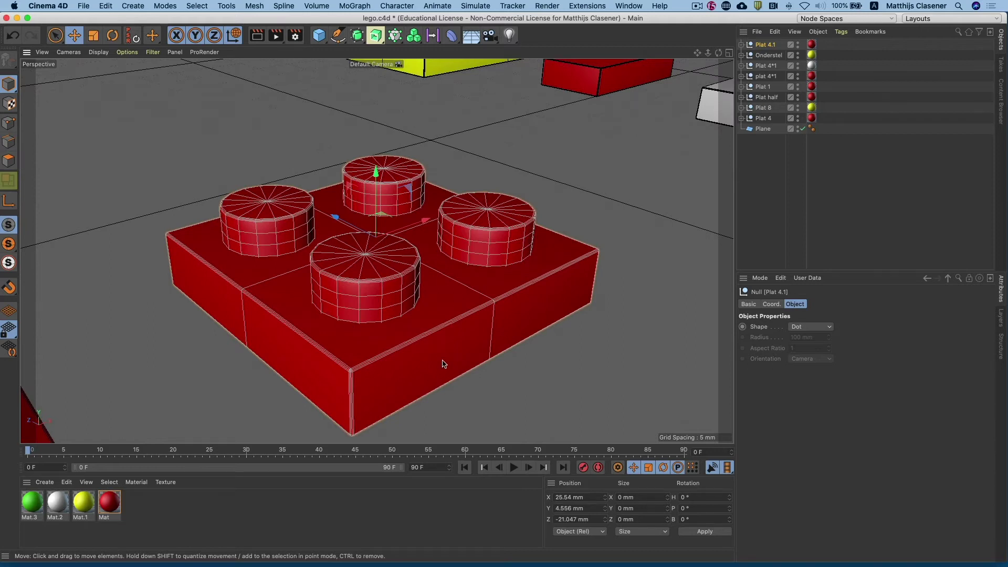
Set Plat 4.1's base Cube Size Z to 32 mm, making it 16 × 3.2 × 32 mm.
alt+middle_drag(461, 373, 443, 329)
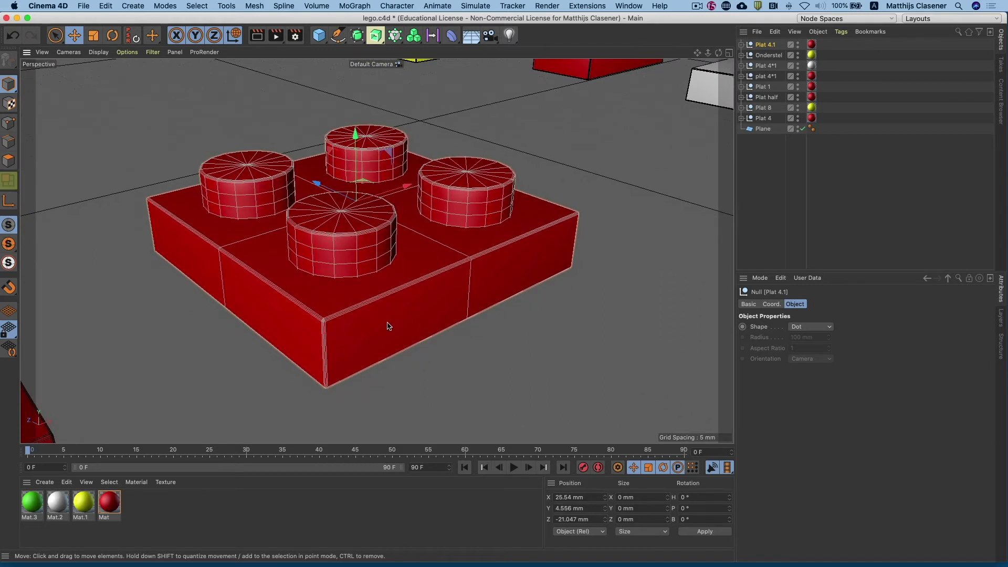
click(375, 345)
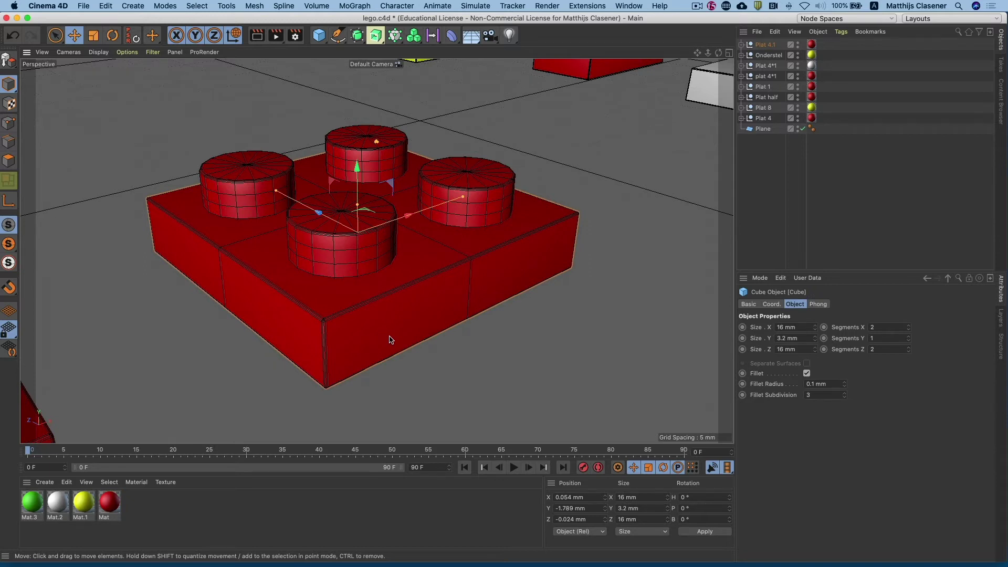
click(741, 45)
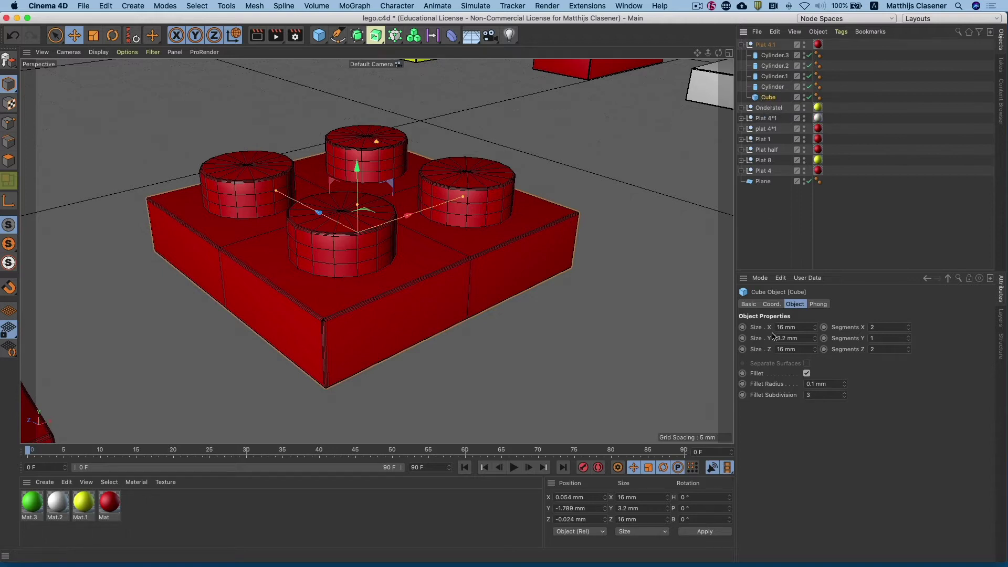
double_click(808, 349)
text(44)
key(Return)
drag(814, 349, 815, 370)
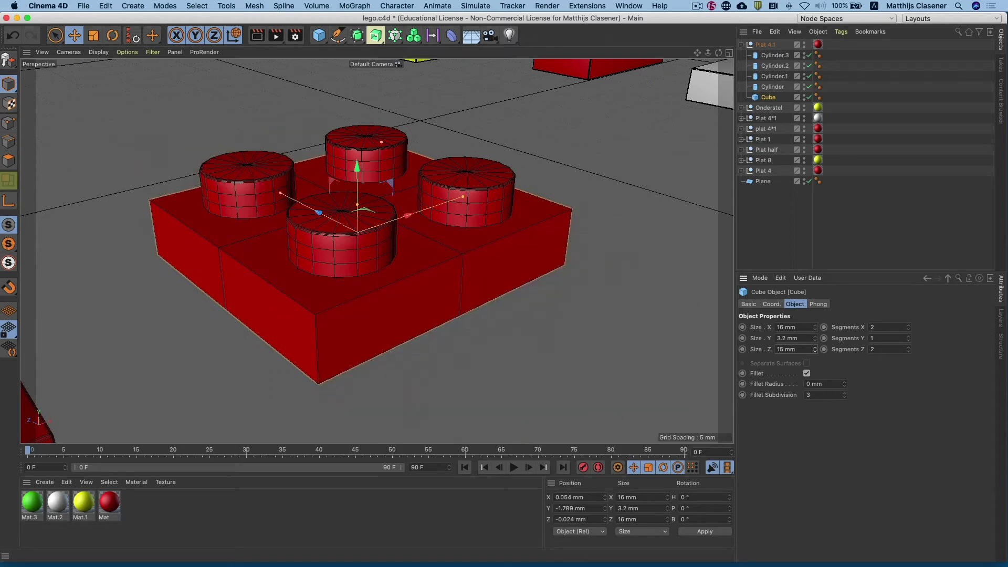
key(ctrl+z)
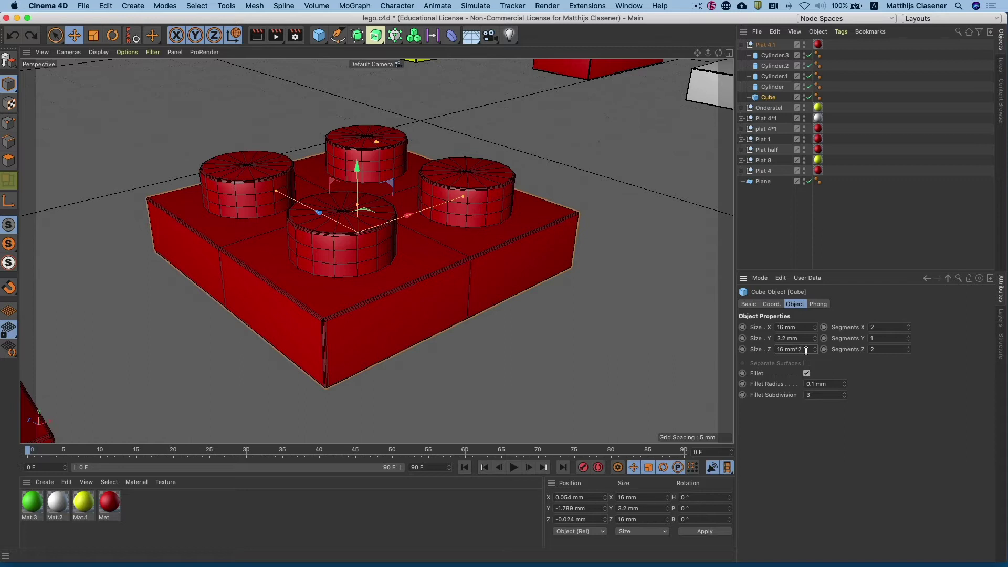
key(Return)
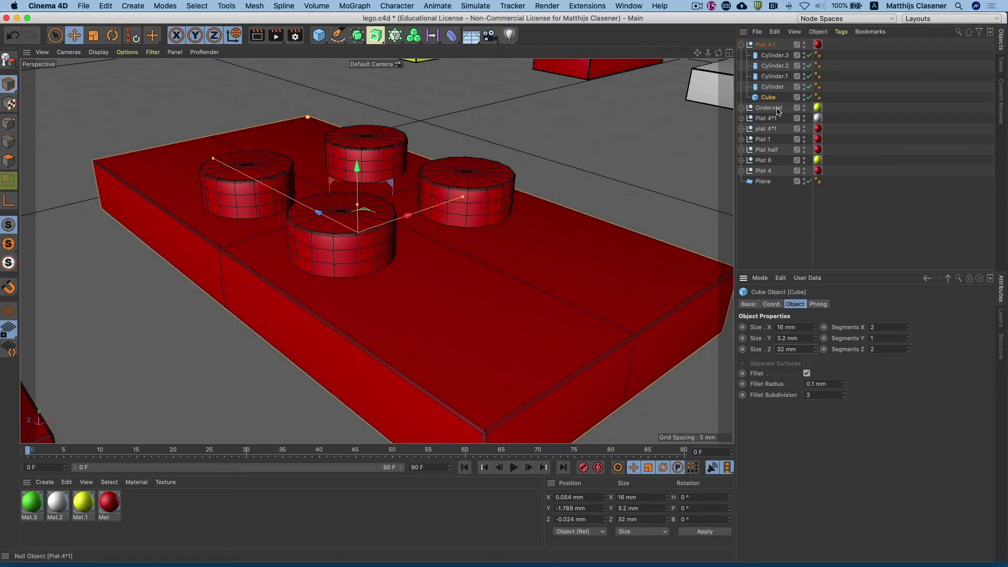
Shift the four studs to one end and Ctrl-drag copies (Cylinder.4–Cylinder.7) onto the other half.
click(772, 86)
shift+click(775, 55)
drag(354, 189, 262, 143)
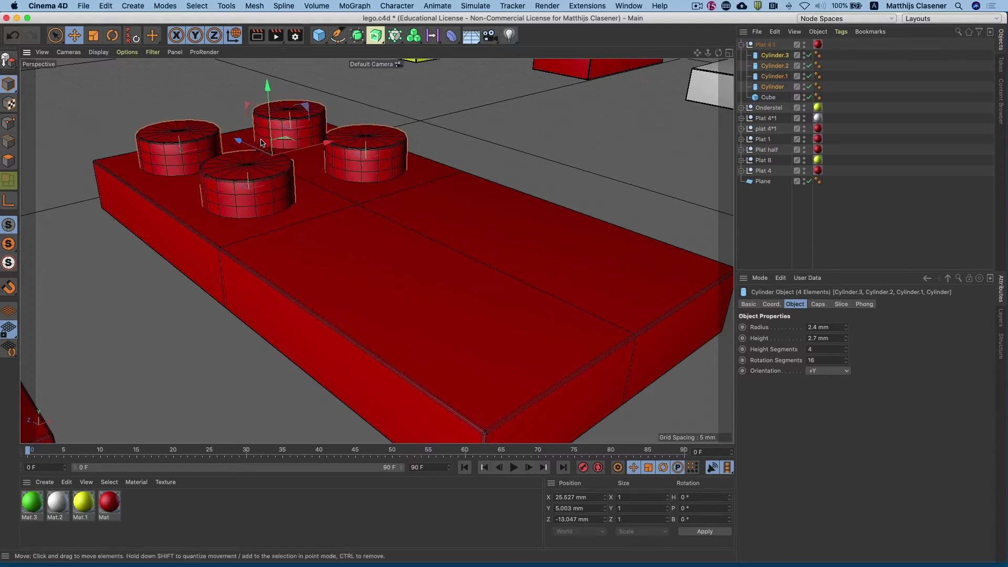
mouse_move(262, 142)
ctrl+mouse_down()
mouse_move(261, 152)
mouse_move(449, 239)
ctrl+mouse_up()
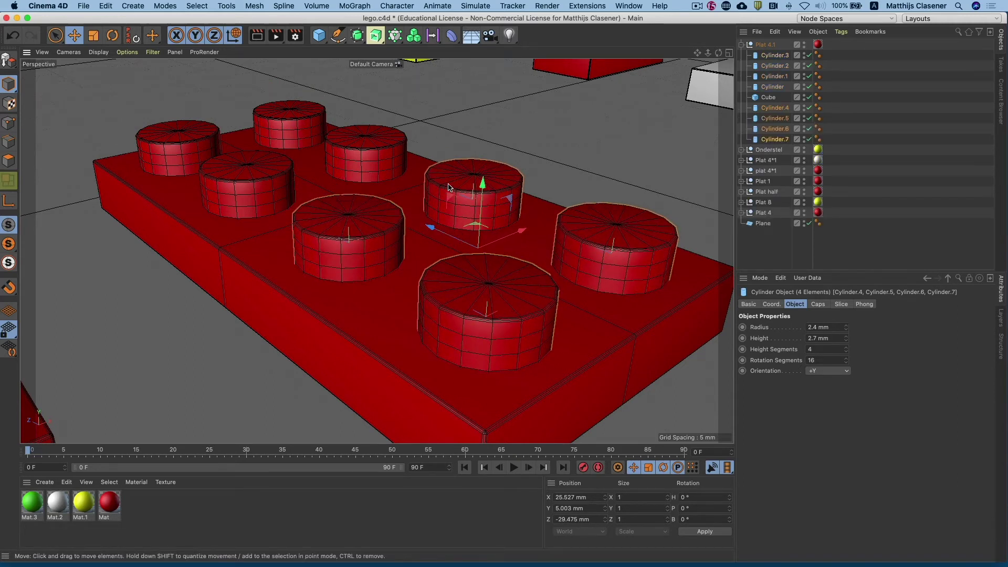
mouse_move(442, 199)
alt+mouse_down()
mouse_move(475, 247)
mouse_move(351, 188)
alt+mouse_up()
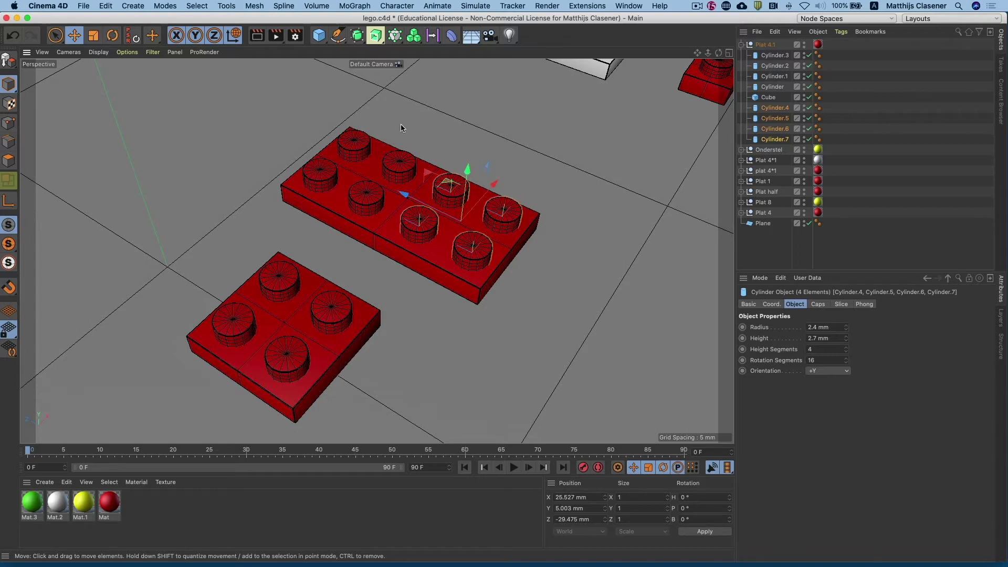
alt+middle_drag(379, 127, 386, 165)
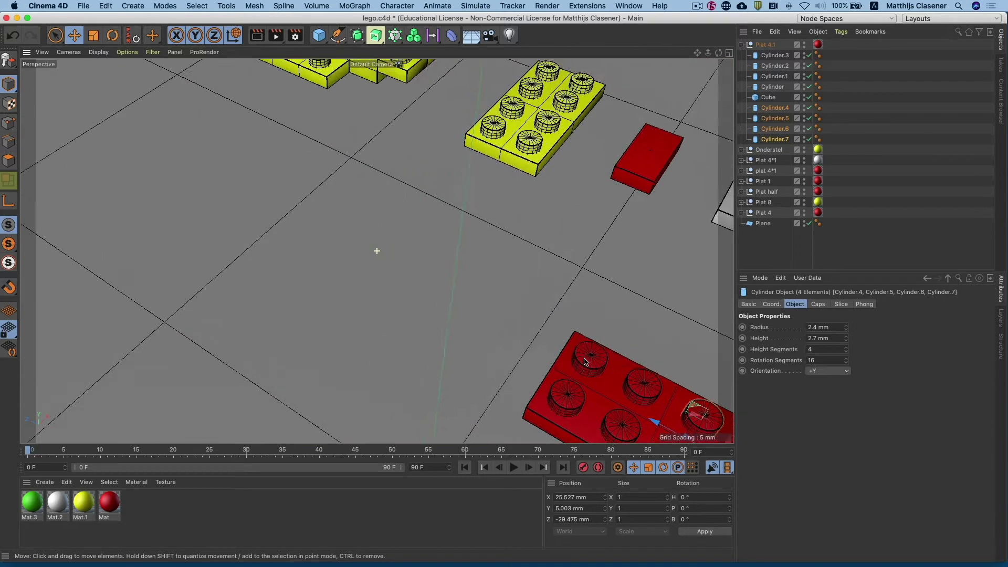
alt+drag(323, 168, 433, 261)
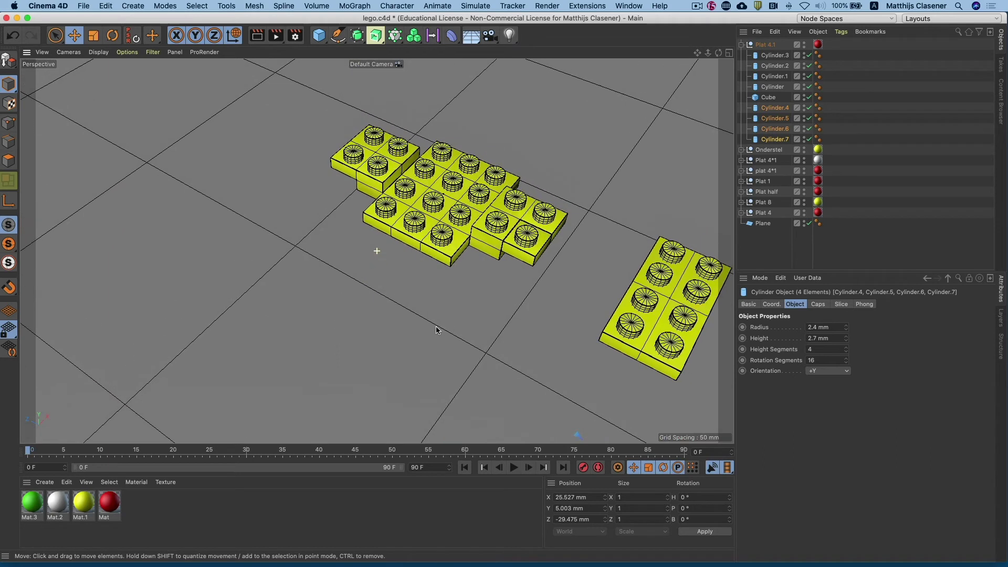
alt+middle_drag(433, 261, 436, 286)
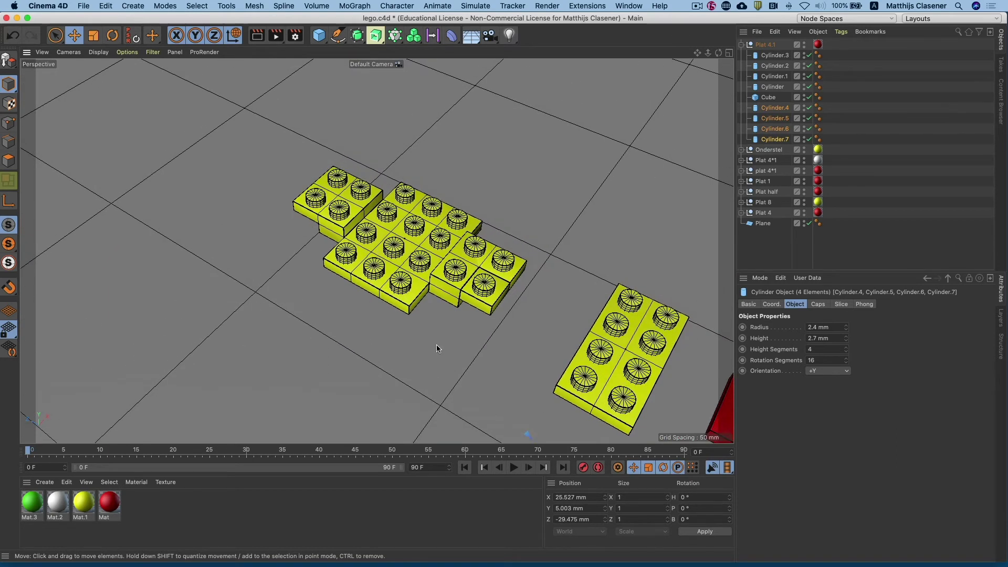
click(444, 293)
mouse_move(430, 219)
mouse_down()
mouse_move(475, 193)
mouse_move(450, 202)
mouse_up()
key(ctrl+z)
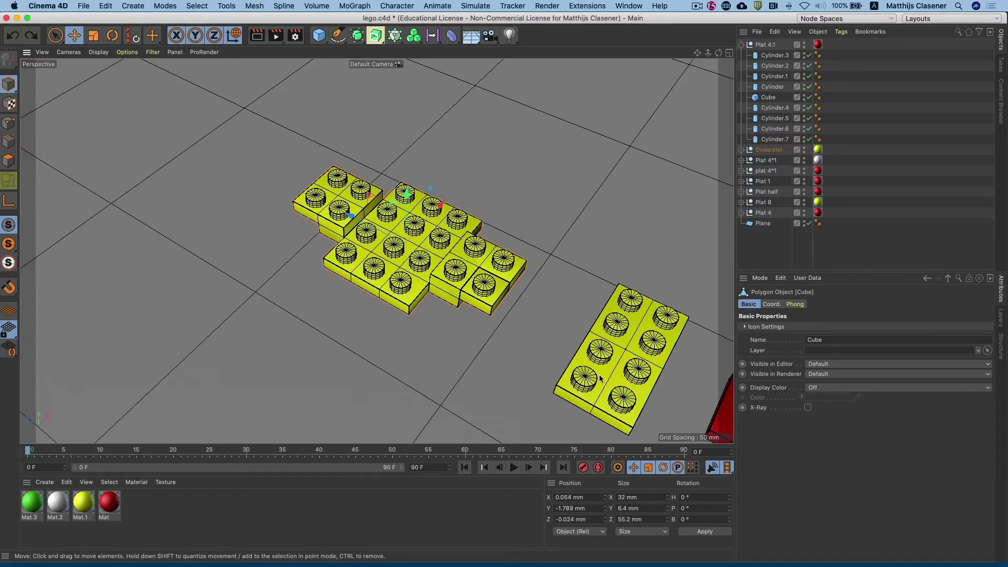
Ctrl-drag Plat 8 into a copy, Plat 8.1, at X 1.057, Z 69.046 mm, and select its base Cube.
click(618, 349)
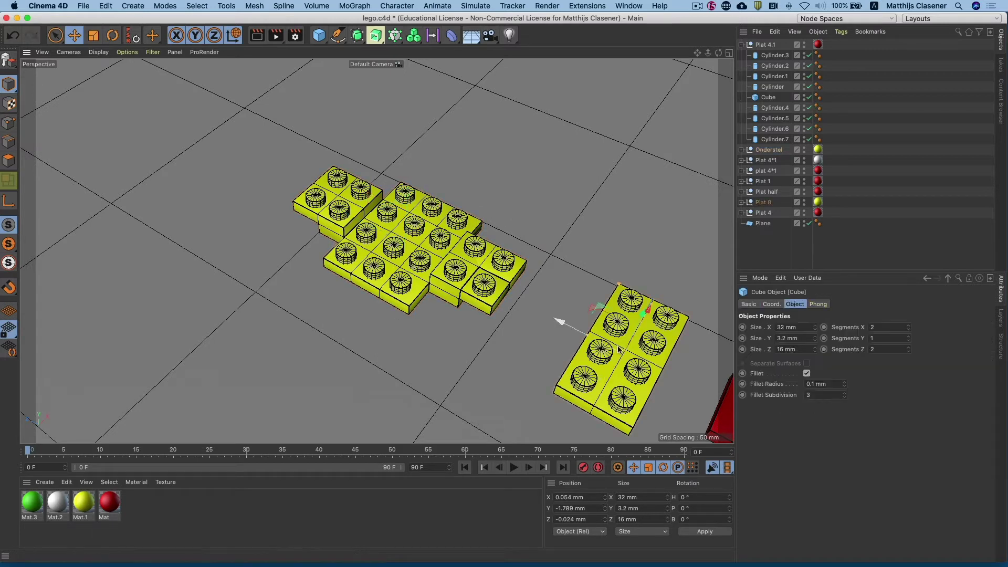
click(764, 204)
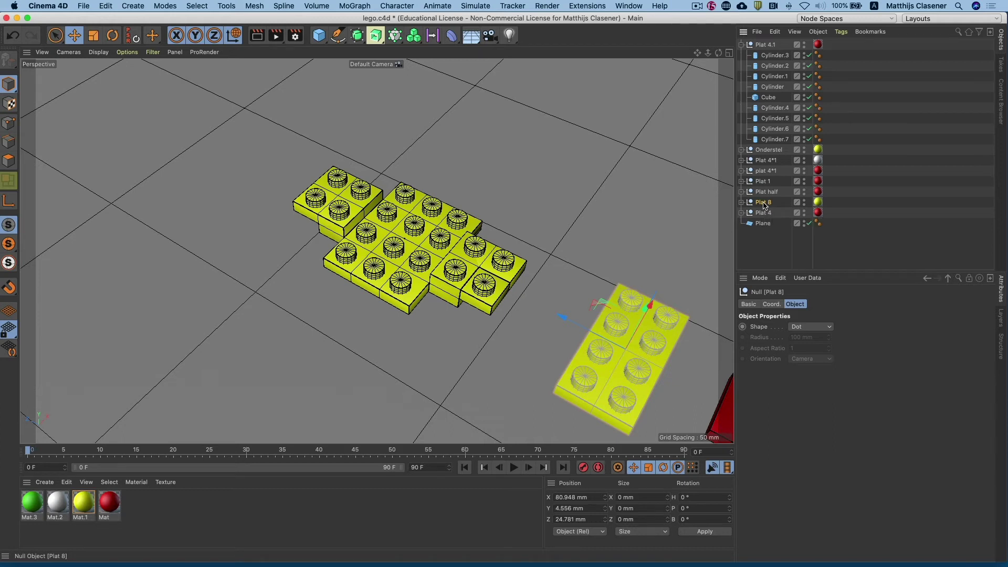
mouse_move(583, 333)
ctrl+mouse_down()
mouse_move(411, 247)
mouse_move(395, 314)
mouse_move(370, 342)
ctrl+mouse_up()
key(o)
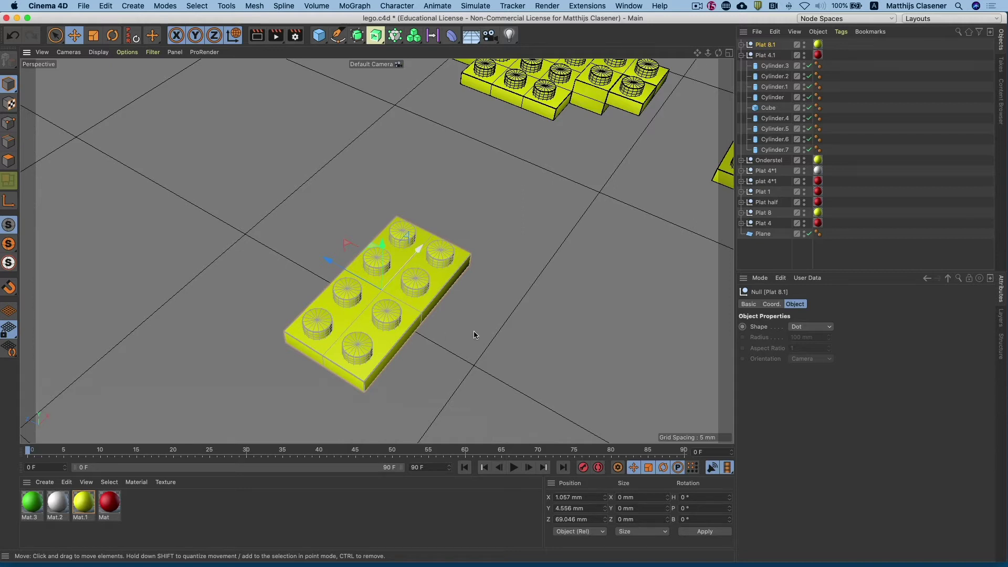
click(419, 318)
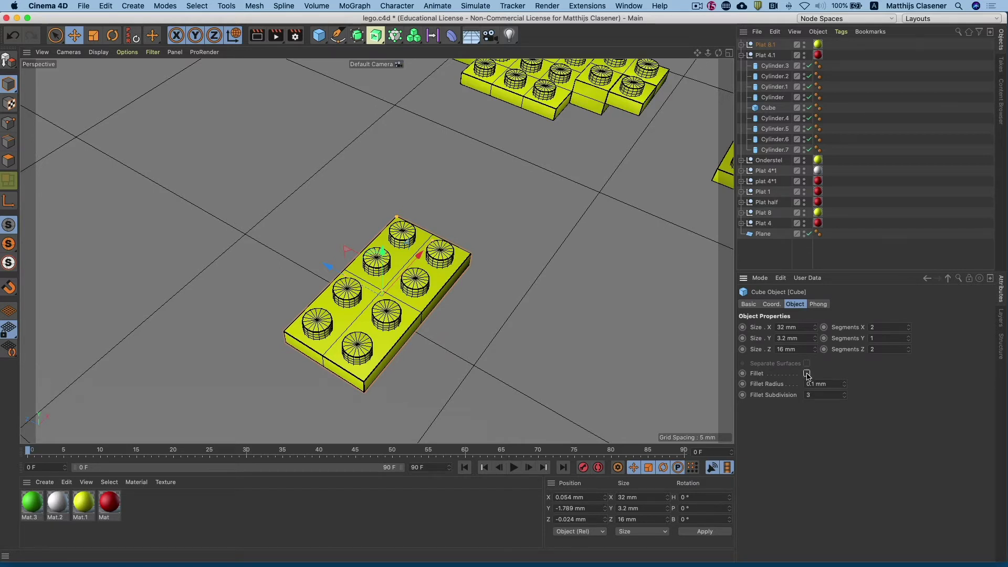
Turn off rounding and set Plat 8.1's base Cube Size Z to 24 mm (8 mm × 3).
click(806, 374)
click(802, 348)
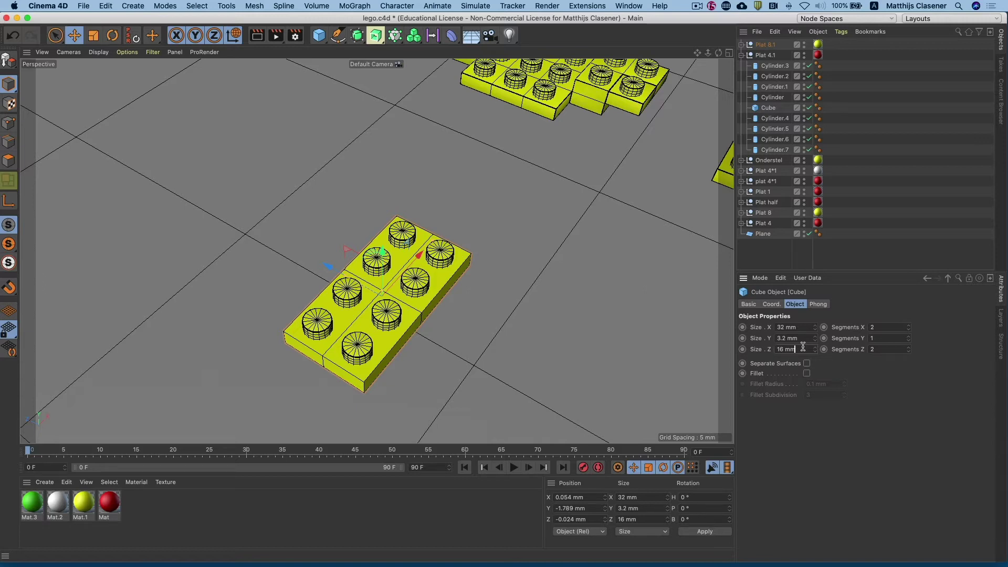
text(/2)
key(Return)
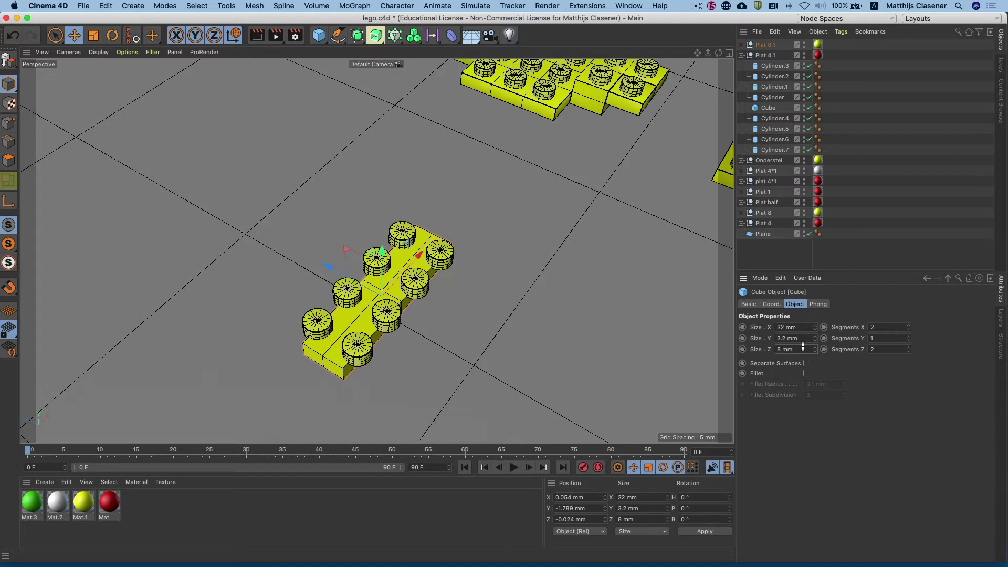
text(24)
key(Return)
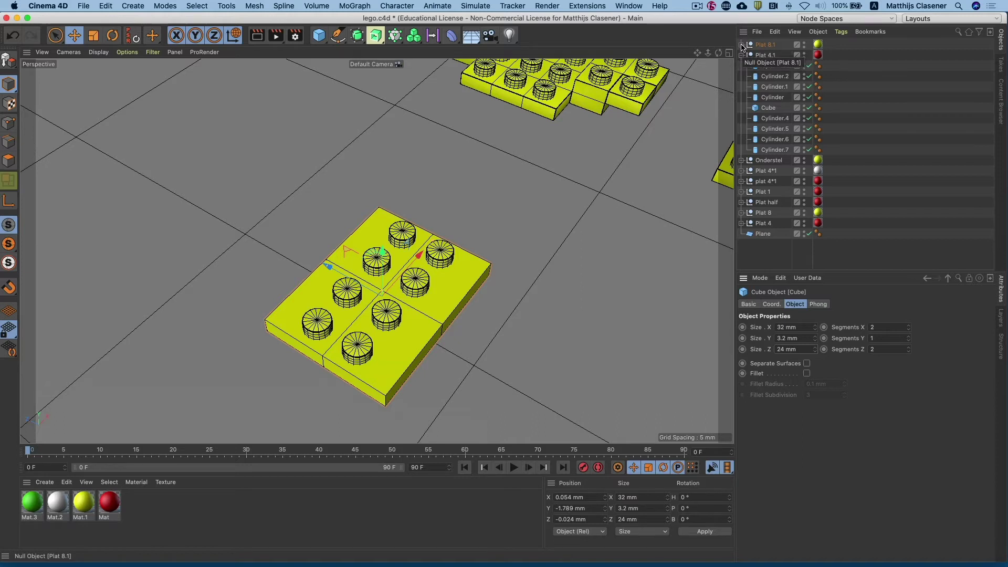
click(741, 45)
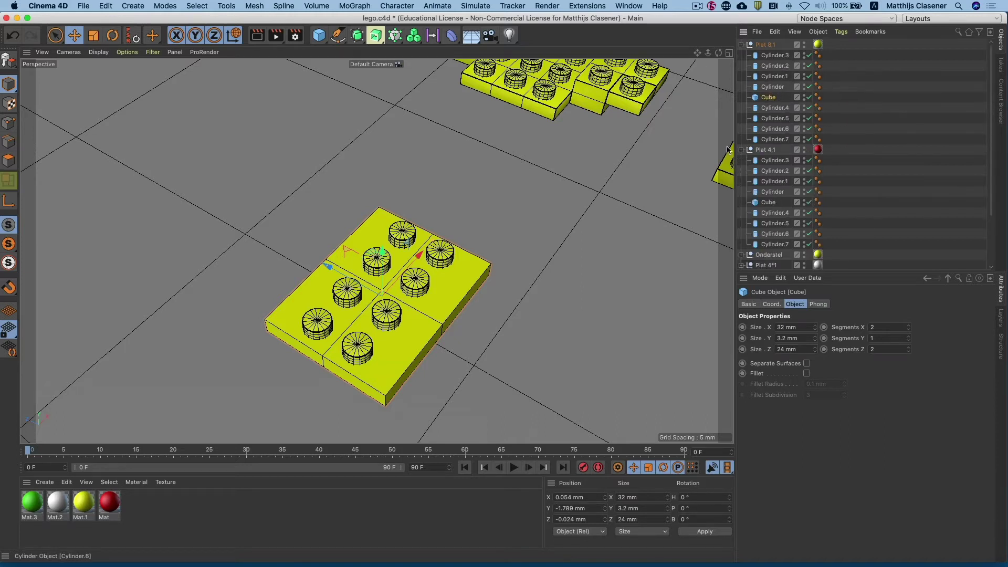
Select the studs and Ctrl-drag copies onto the enlarged plate, giving twelve studs.
drag(769, 98, 771, 135)
click(771, 130)
shift+click(779, 58)
drag(343, 270, 323, 258)
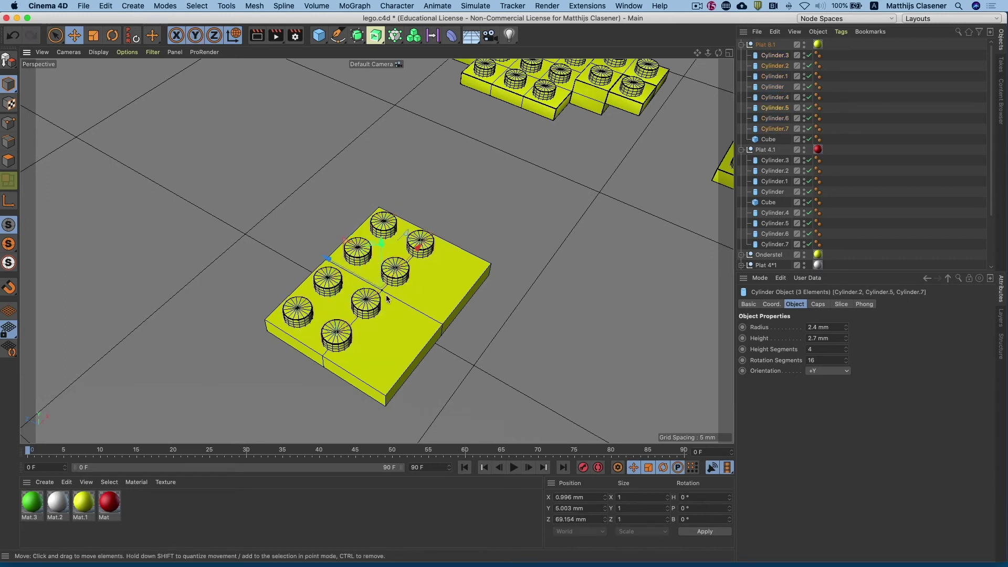
shift+click(374, 309)
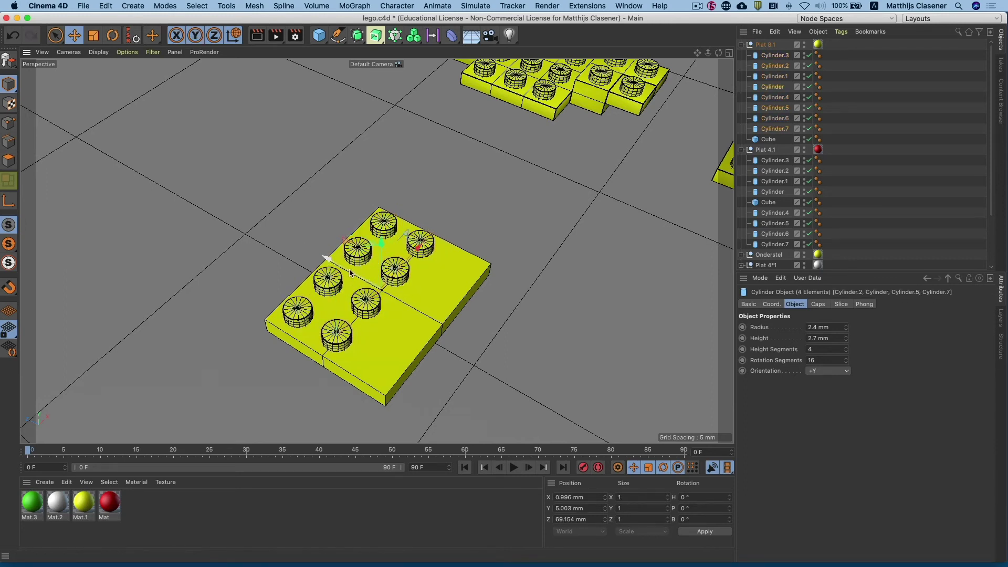
ctrl+drag(350, 273, 396, 281)
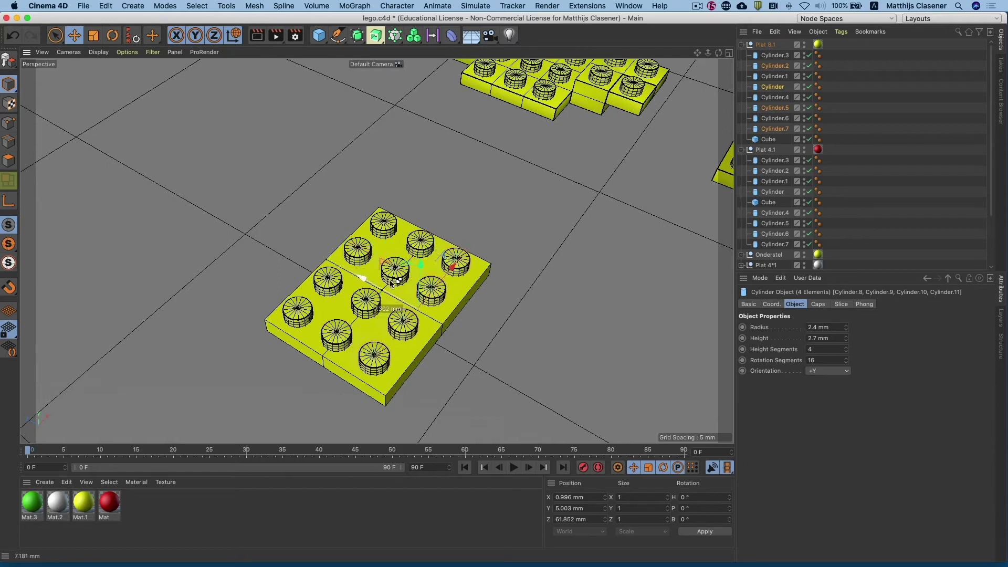
ctrl+drag(396, 281, 397, 282)
Give the base Cube Segments X 4 and Z 3, then make it editable polygons.
click(441, 327)
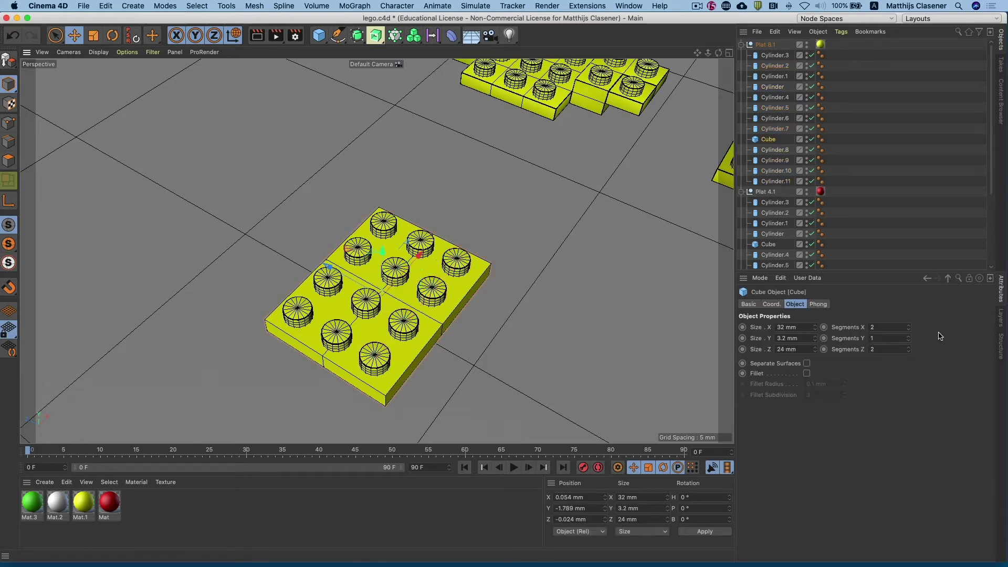
click(908, 325)
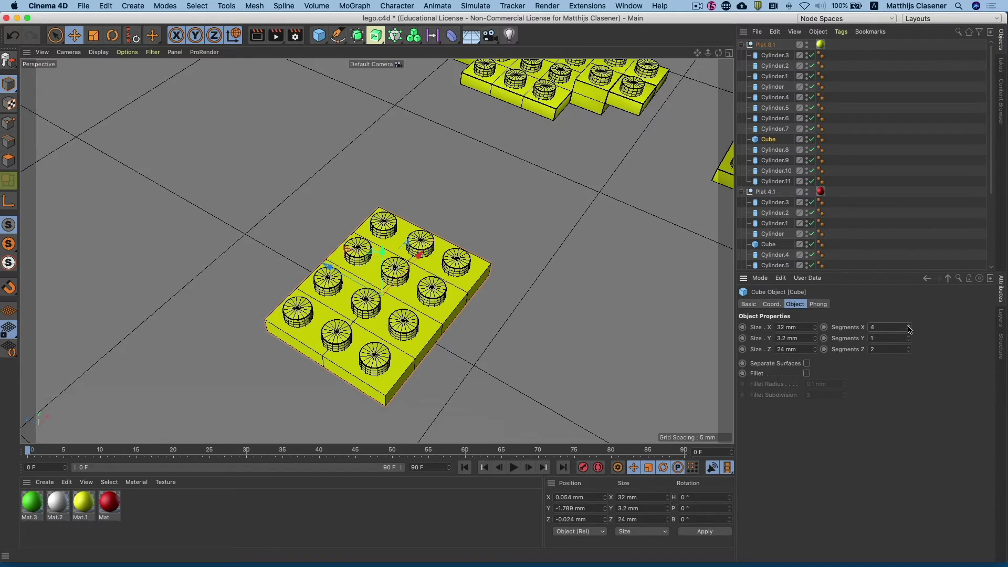
click(908, 348)
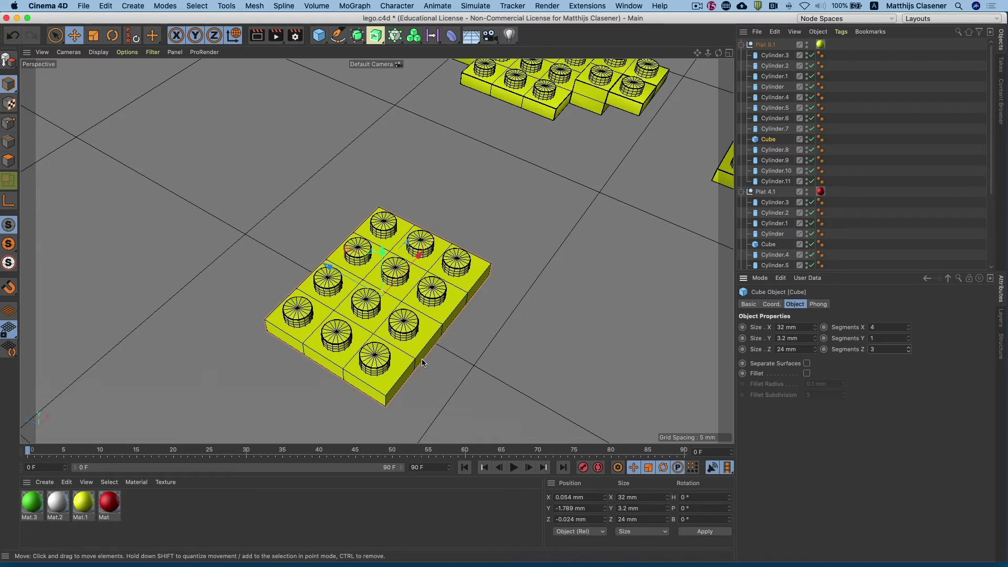
click(440, 371)
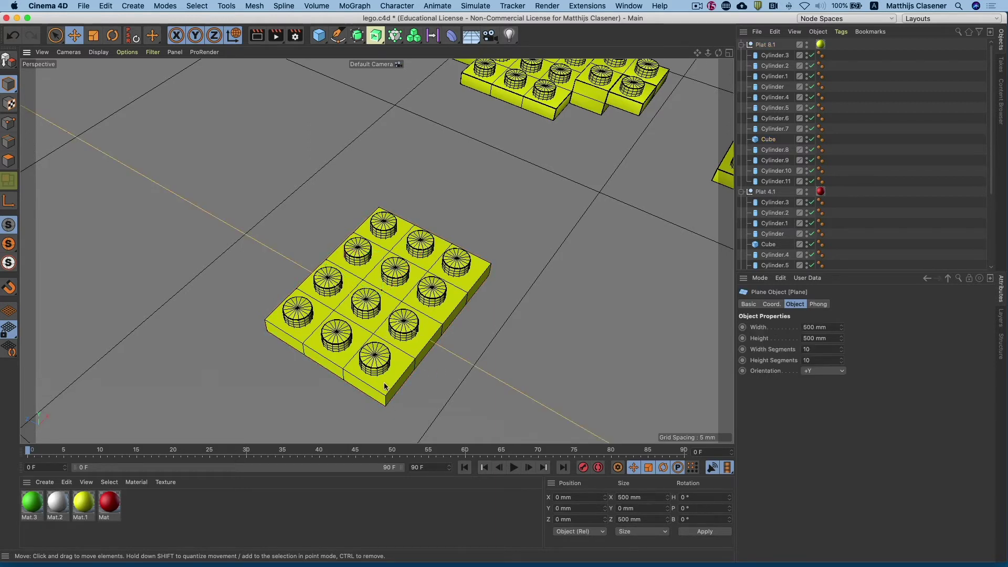
click(385, 386)
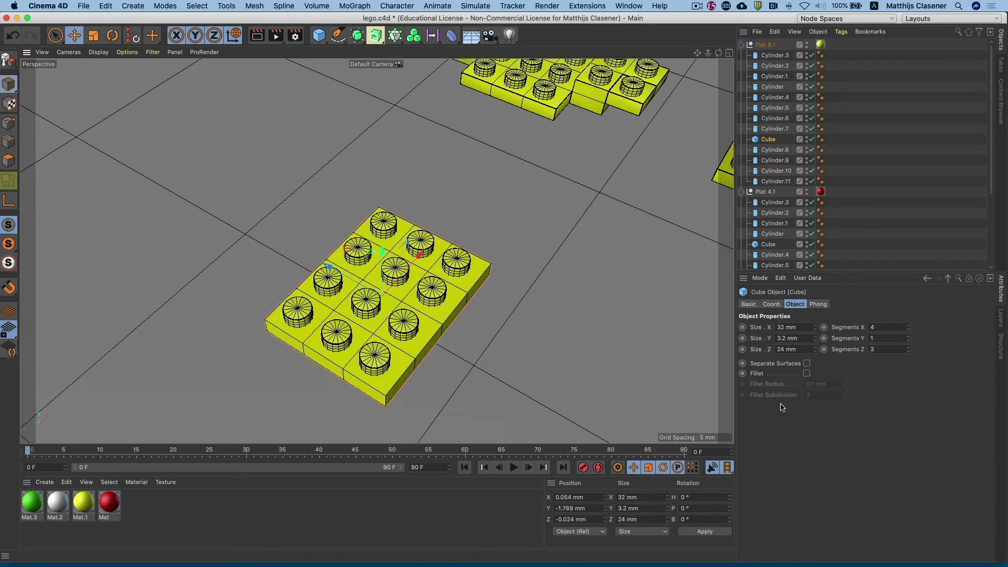
click(9, 61)
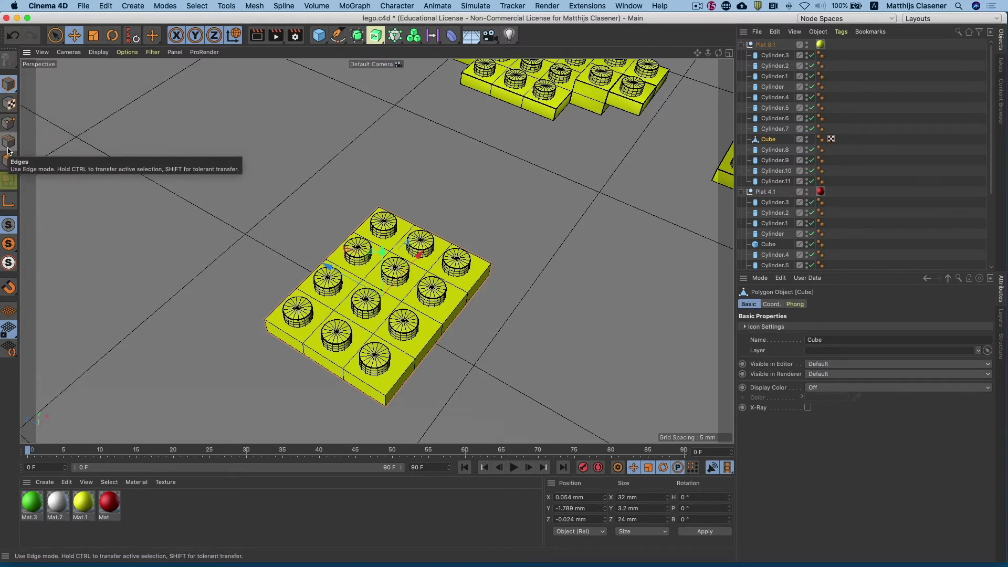
In Polygons mode, select four side and top faces of Plat 8.1's base Cube.
click(11, 160)
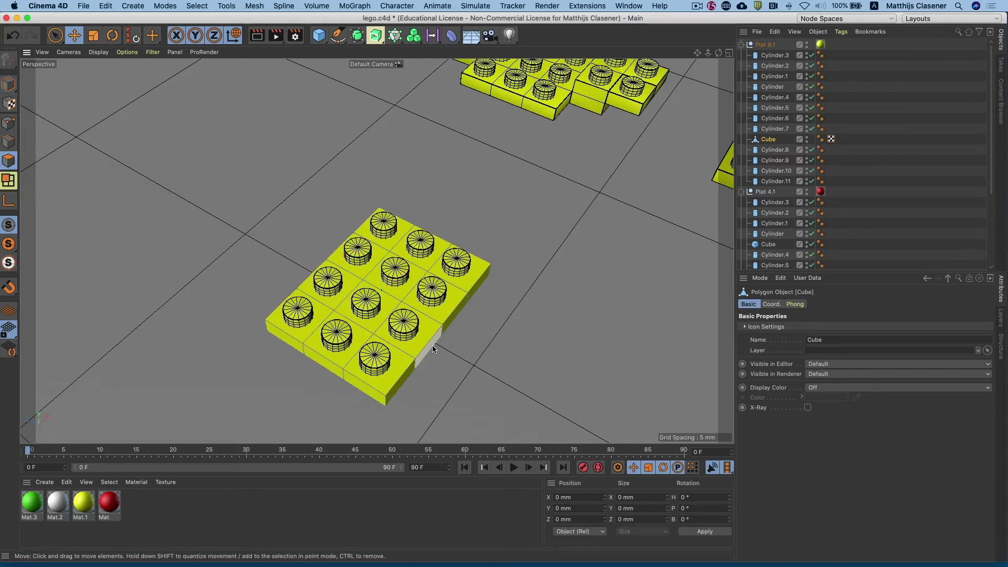
click(429, 344)
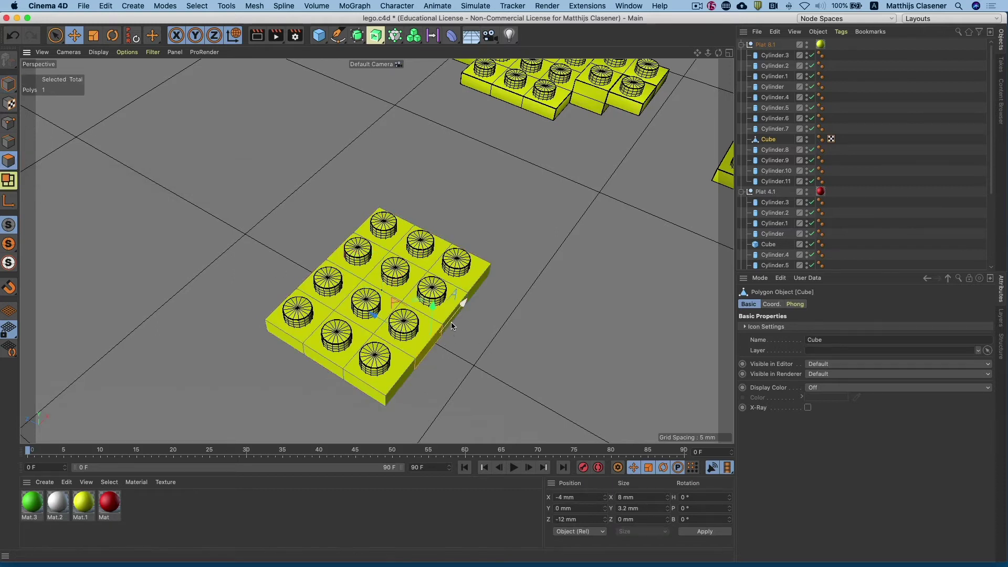
scroll(462, 338, up, 5)
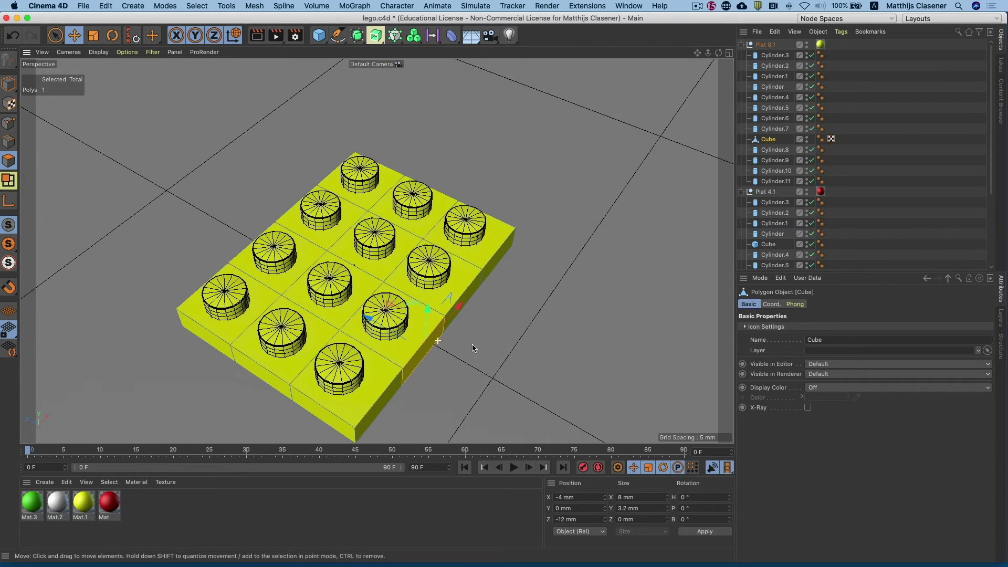
alt+drag(469, 344, 476, 302)
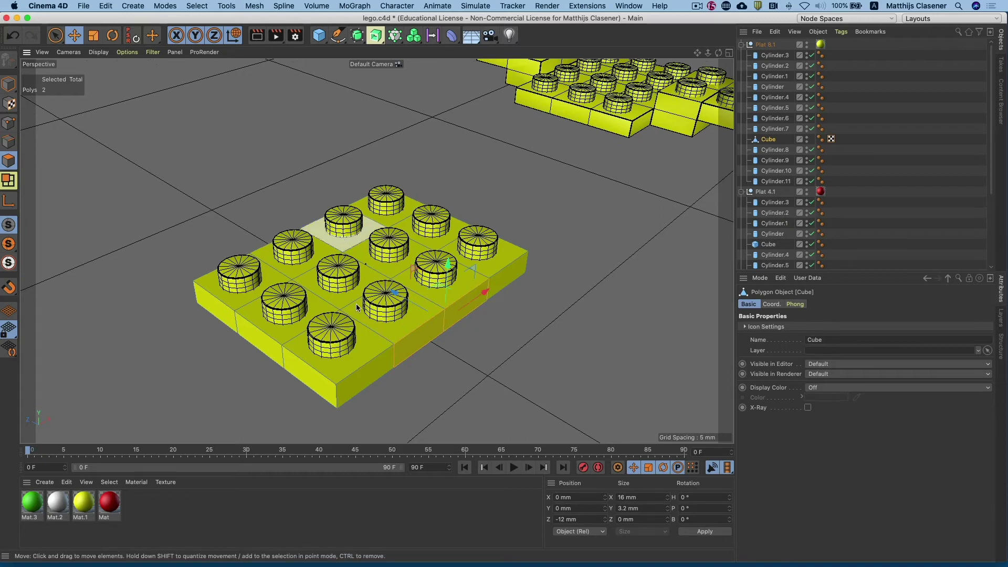
shift+click(295, 248)
mouse_move(252, 263)
alt+mouse_down()
mouse_move(357, 275)
mouse_move(429, 213)
alt+mouse_up()
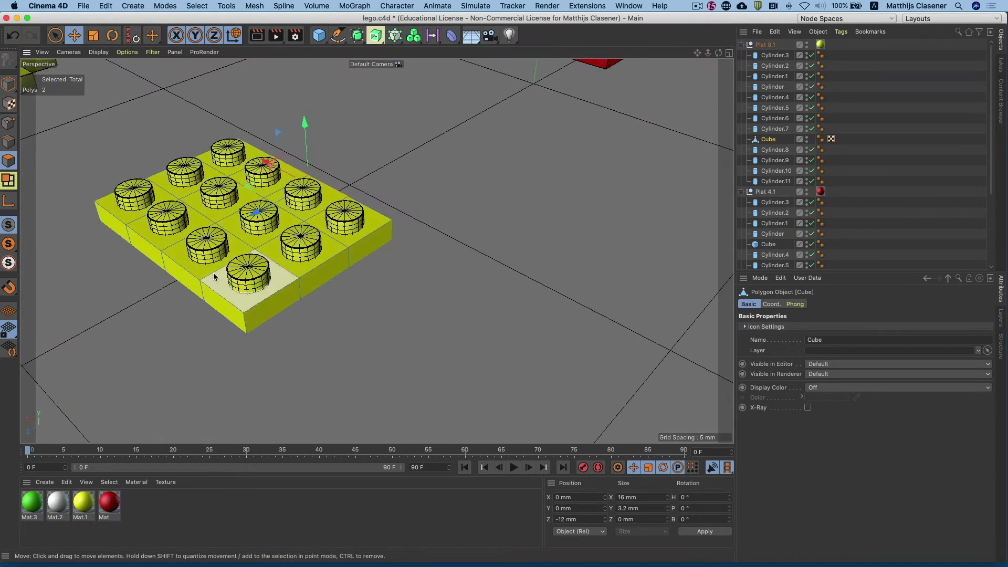
shift+click(150, 256)
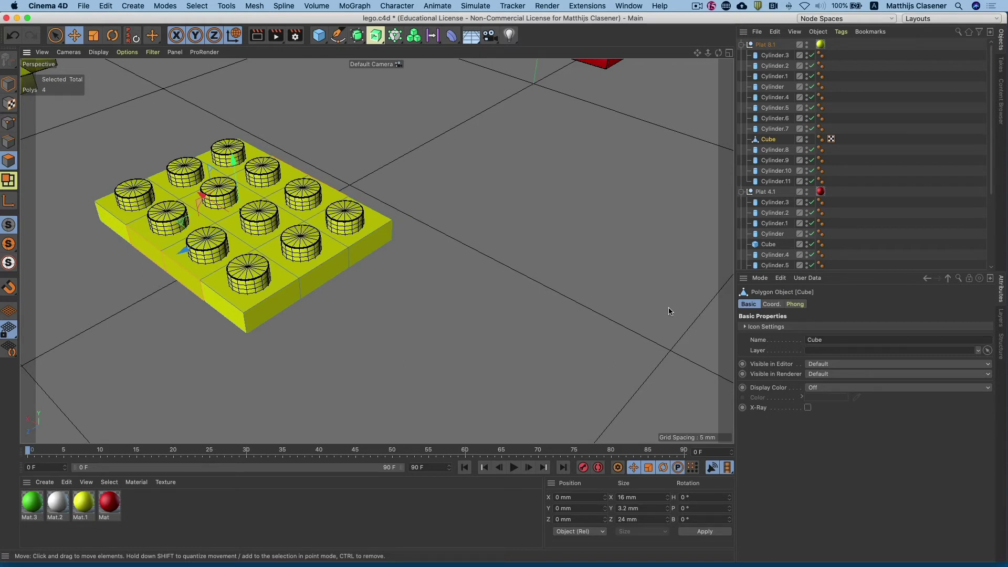
Extrude the selected faces of the yellow plate outward with a 7.8 mm offset.
right_click(185, 279)
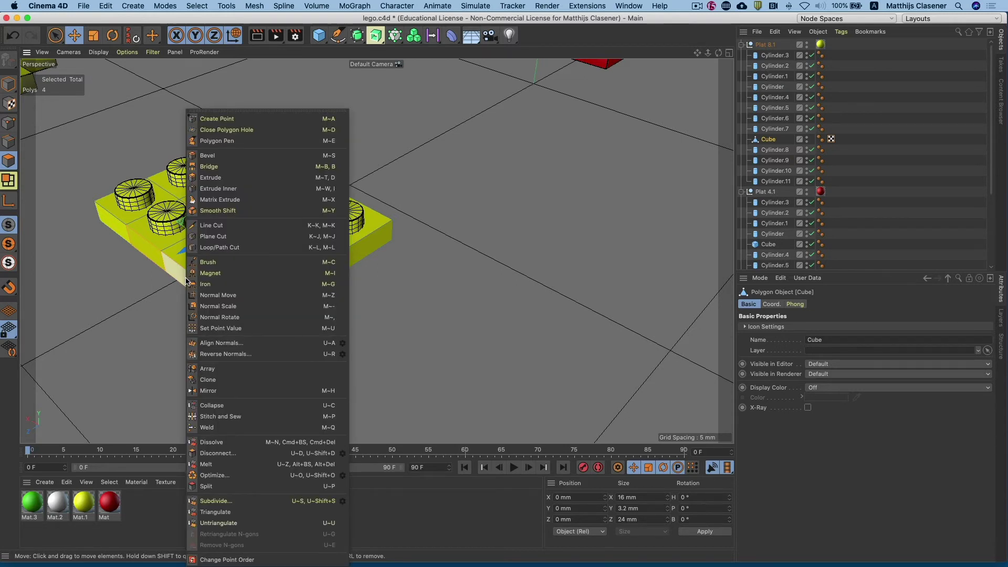
click(240, 181)
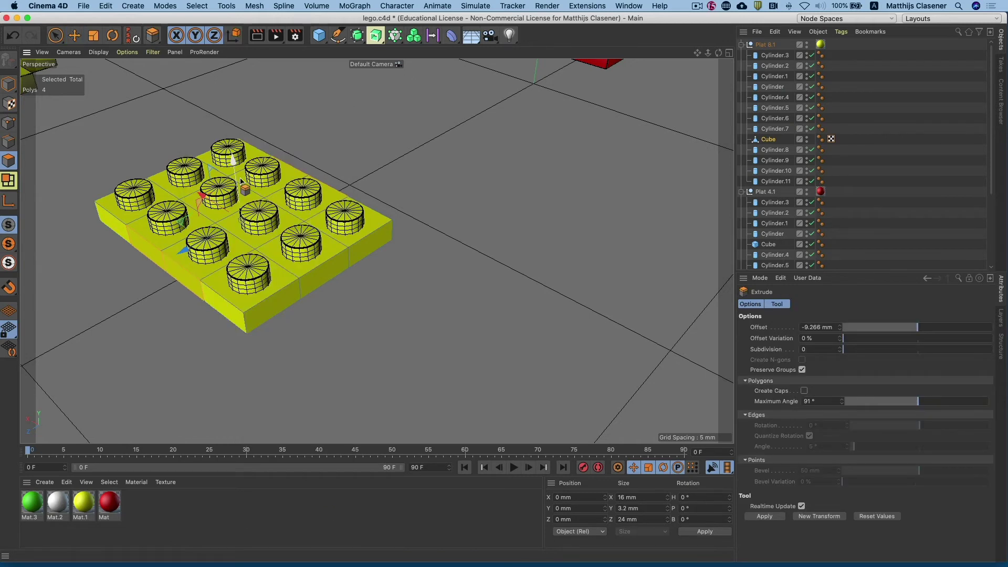
mouse_move(241, 181)
mouse_down()
mouse_move(230, 181)
mouse_move(195, 285)
mouse_up()
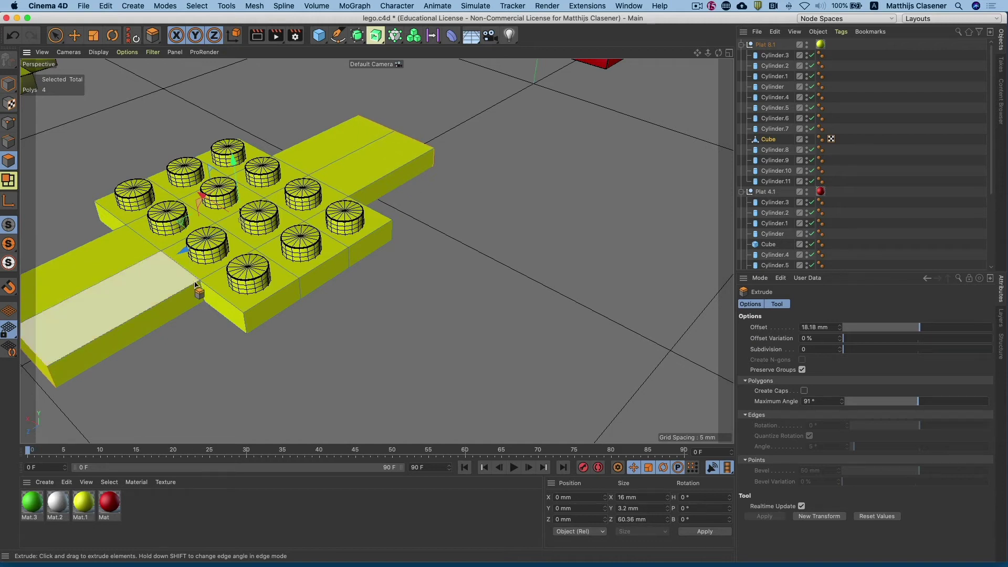
key(ctrl+z)
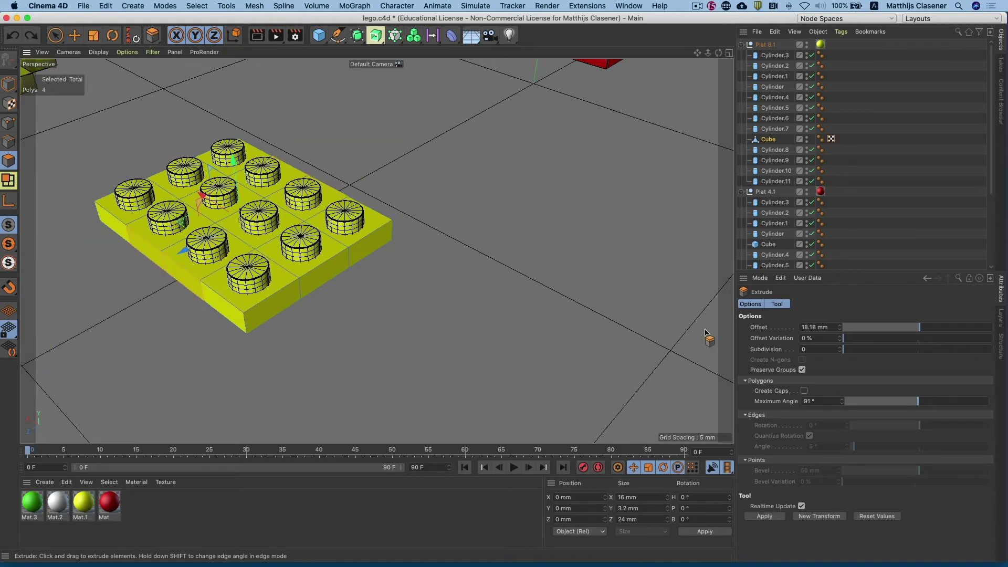
click(831, 327)
text(7.8)
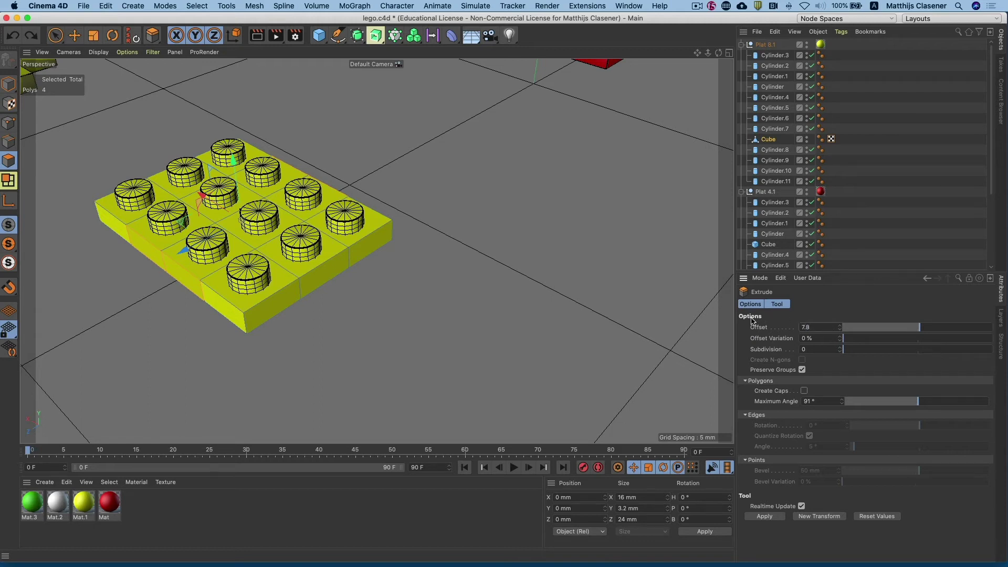
key(Return)
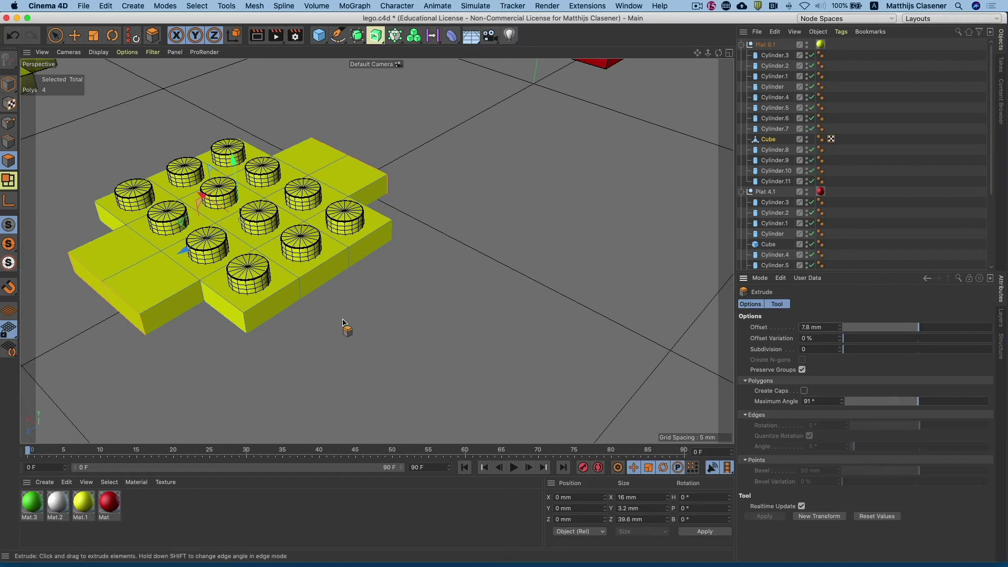
Adjust the face selection and extrude it a further 3.2 mm.
ctrl+click(131, 261)
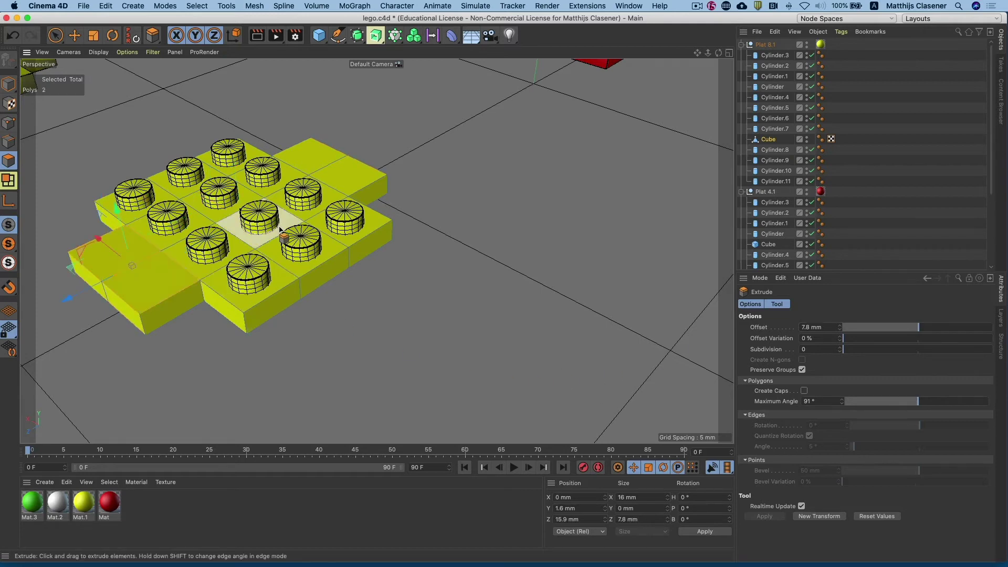
shift+click(321, 163)
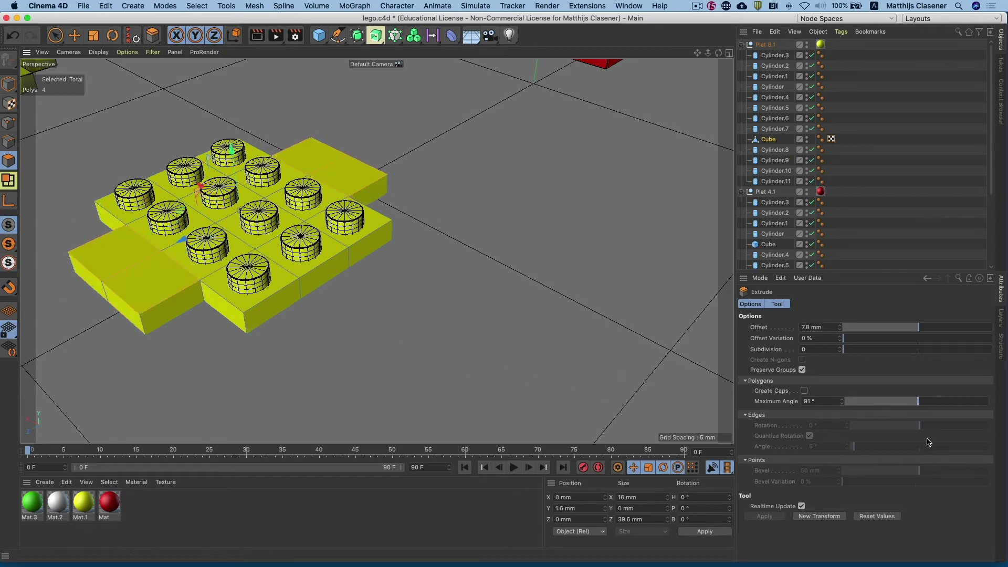
click(829, 330)
text(3.2)
key(Return)
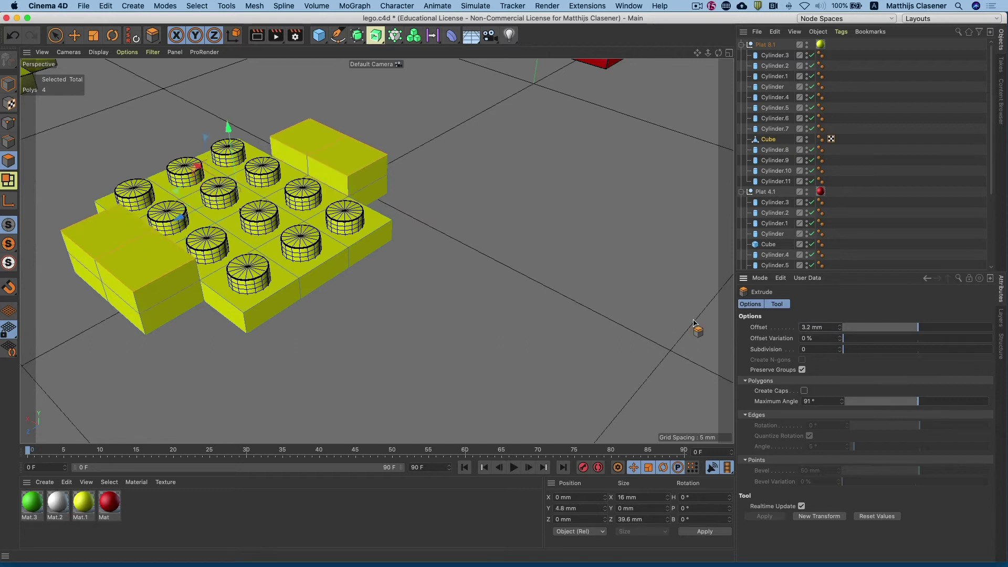
click(105, 275)
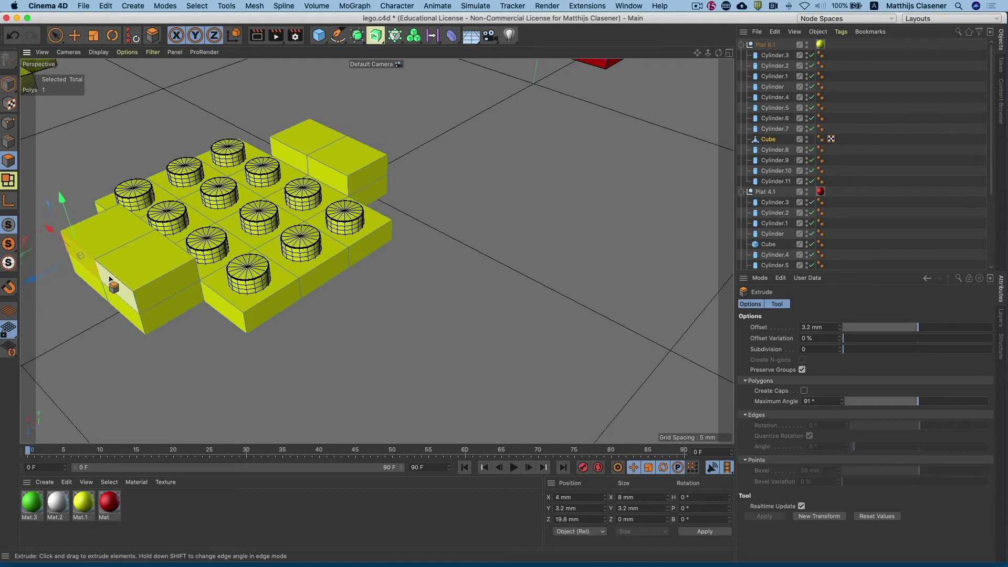
Extrude the yellow plate's four end faces outward by 7.8 mm, then orbit out to view the whole scene.
mouse_move(292, 269)
alt+mouse_down()
mouse_move(142, 269)
mouse_move(157, 273)
alt+mouse_up()
shift+click(522, 315)
shift+click(543, 297)
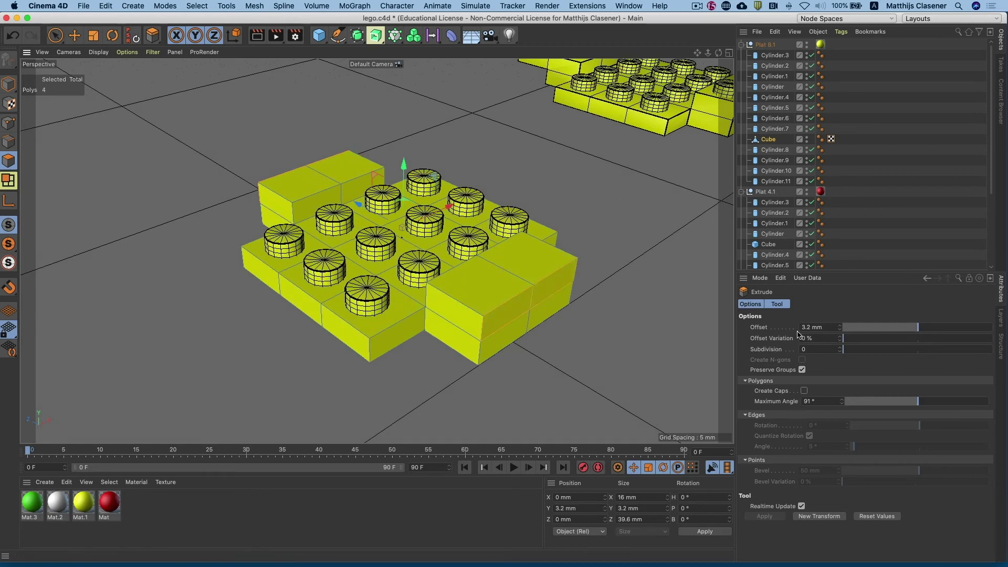
click(825, 327)
text(7.8)
key(Return)
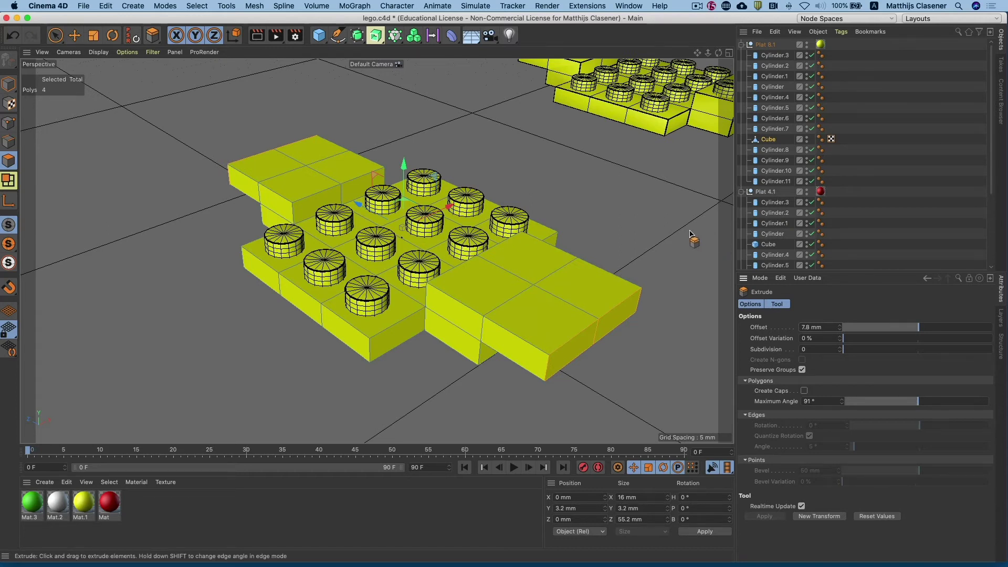
mouse_move(662, 191)
alt+mouse_down()
mouse_move(495, 283)
mouse_move(378, 320)
alt+mouse_up()
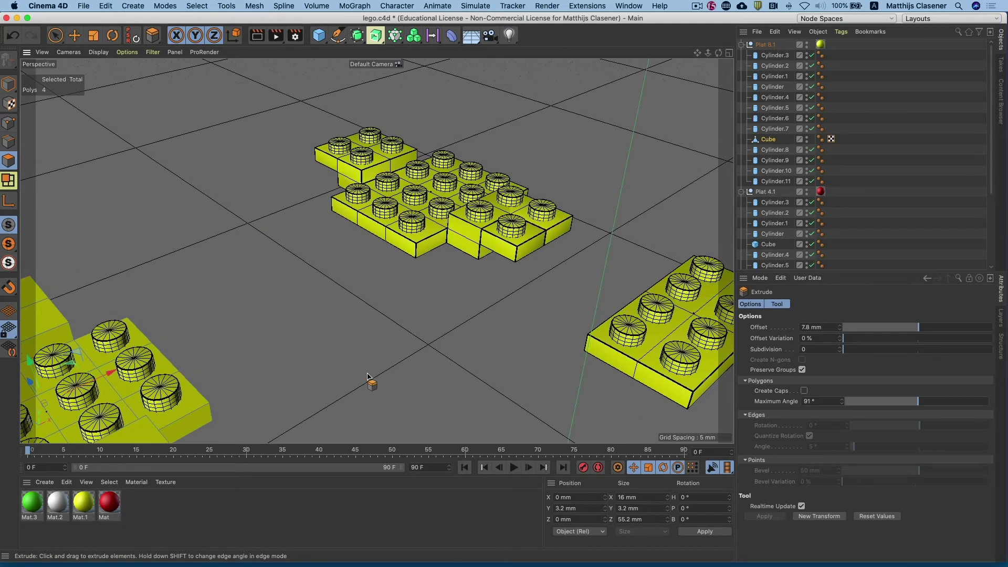
mouse_move(479, 372)
alt+mouse_down()
mouse_move(439, 358)
mouse_move(475, 369)
mouse_move(449, 337)
mouse_move(271, 268)
mouse_move(471, 389)
mouse_move(370, 378)
alt+mouse_up()
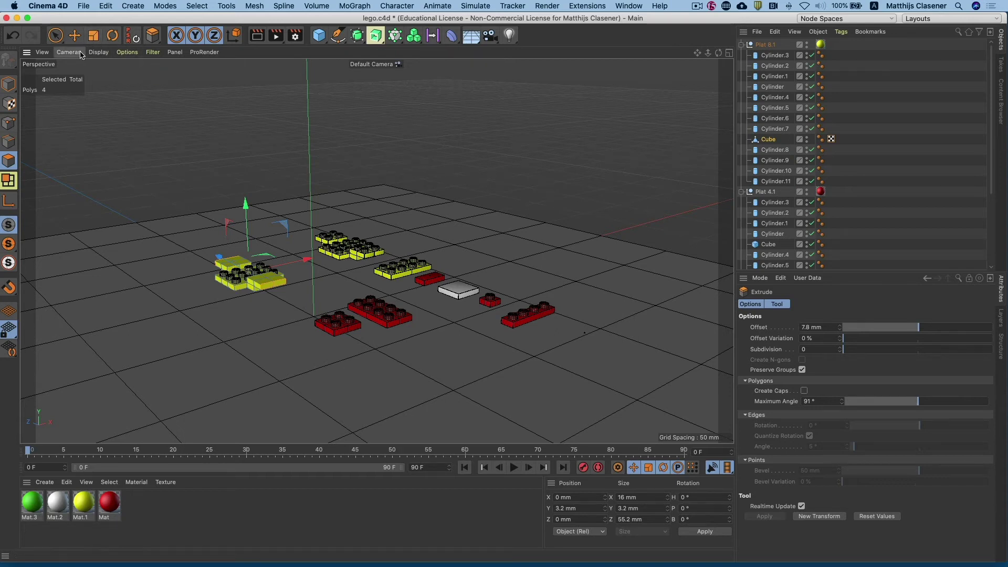
Clear the yellow plate's face selection, return to Model mode and select the red Plat 4 plate.
click(74, 35)
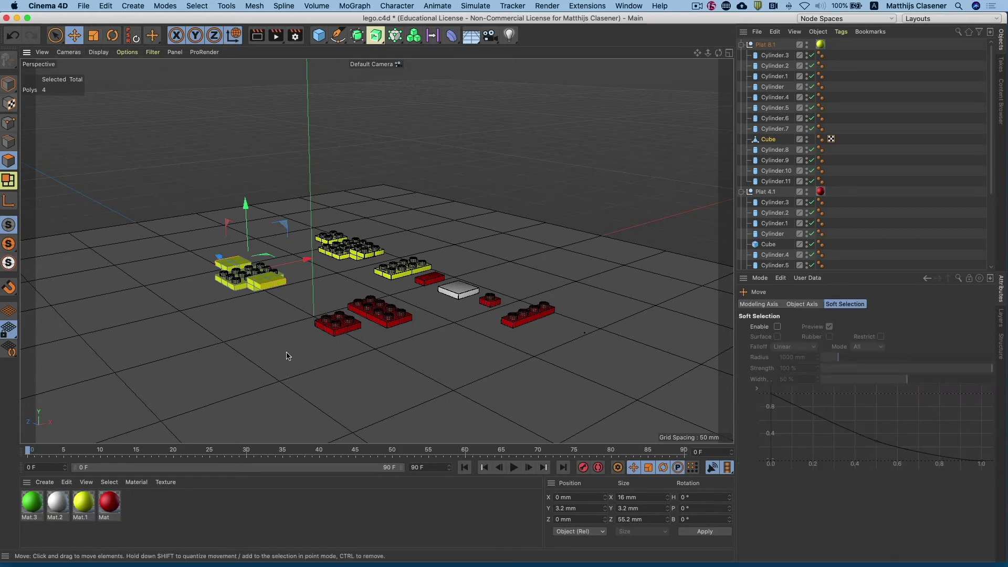
click(346, 328)
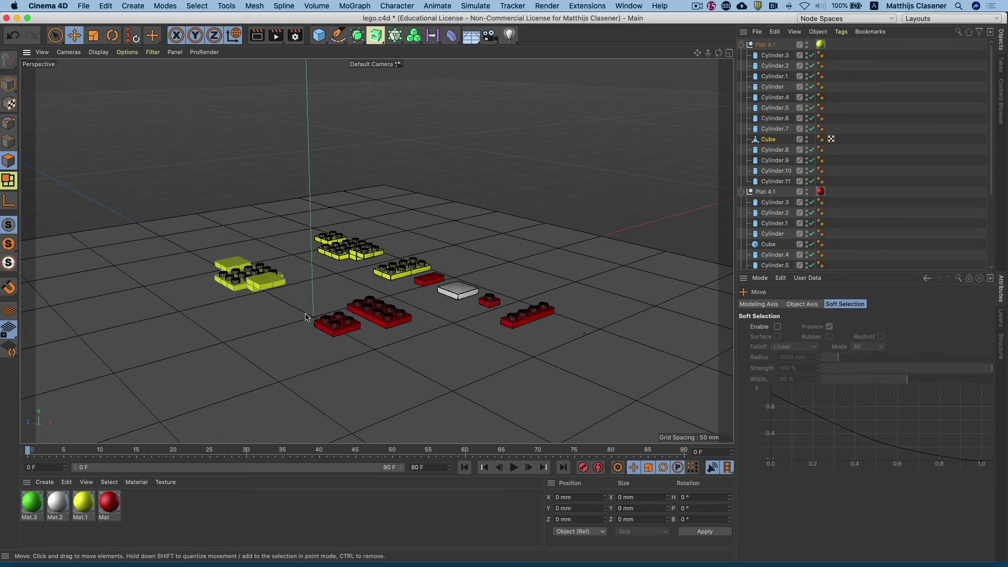
click(265, 287)
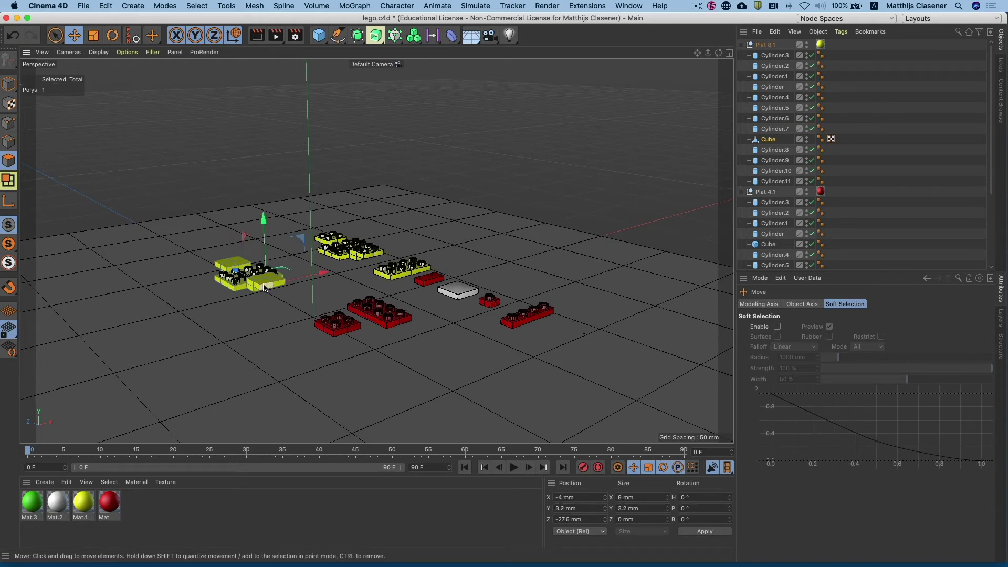
click(7, 84)
click(325, 325)
click(403, 319)
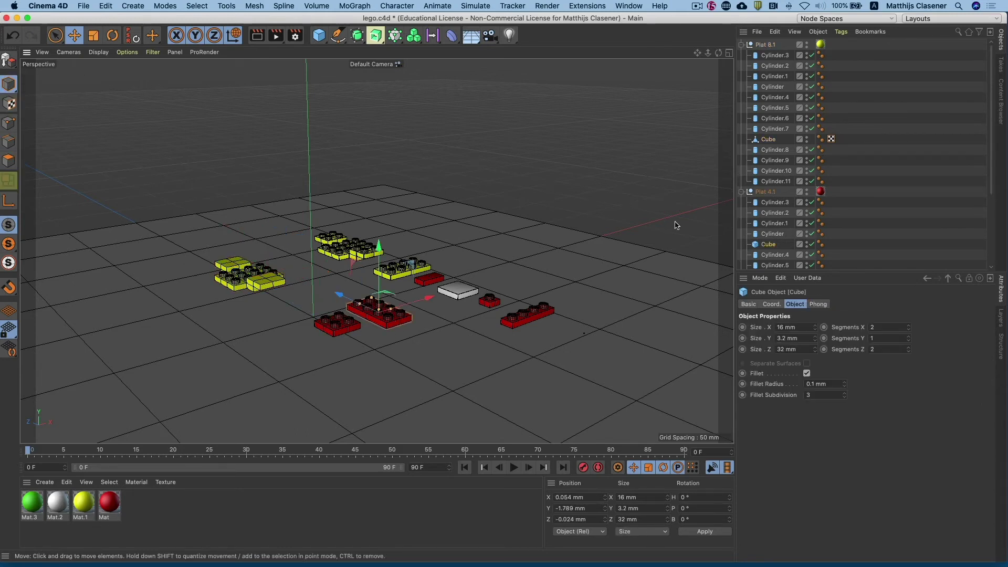
key(ctrl+z)
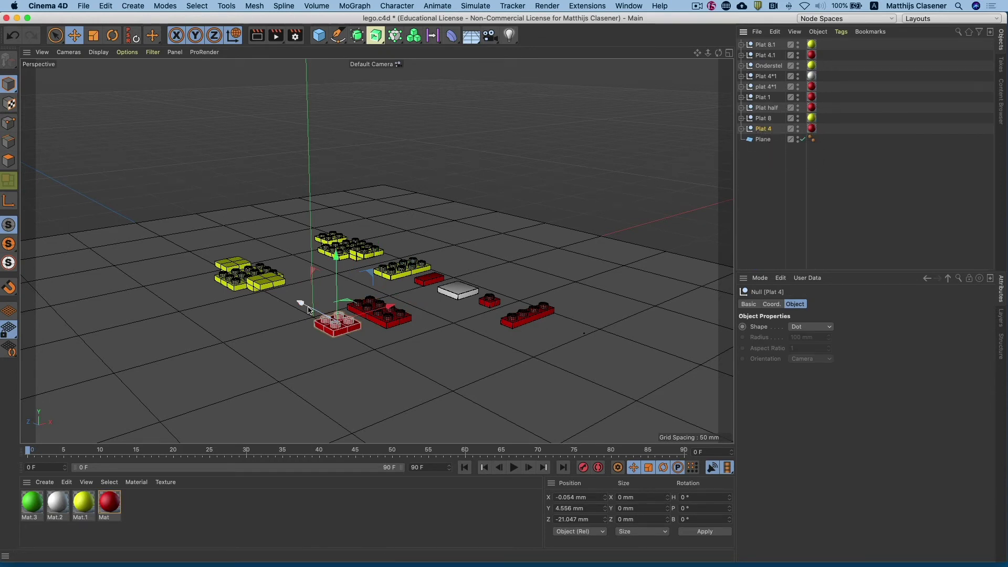
Duplicate Plat 4 forward along Z as Plat 4.2 and hide its studs in the editor.
ctrl+drag(309, 310, 388, 326)
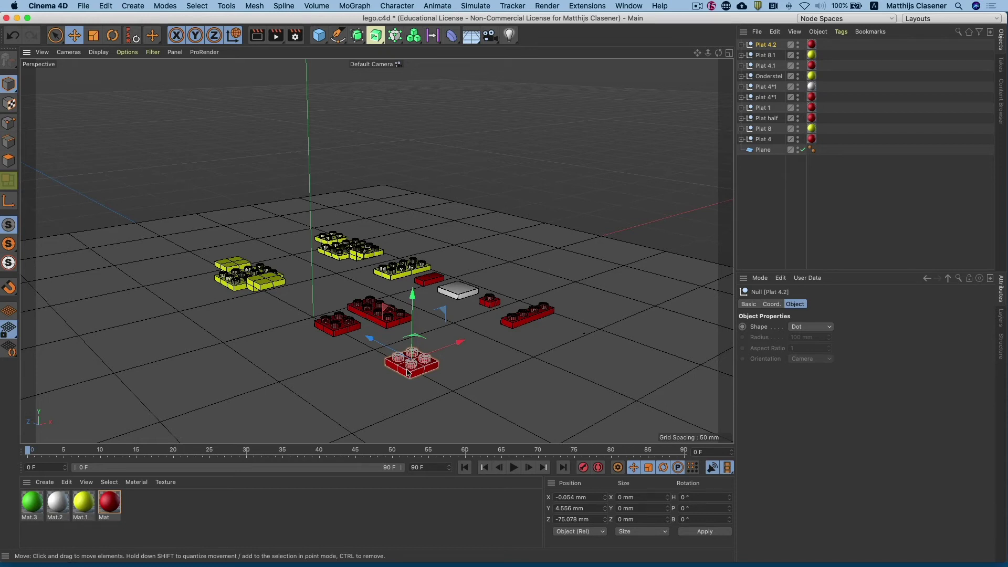
click(408, 369)
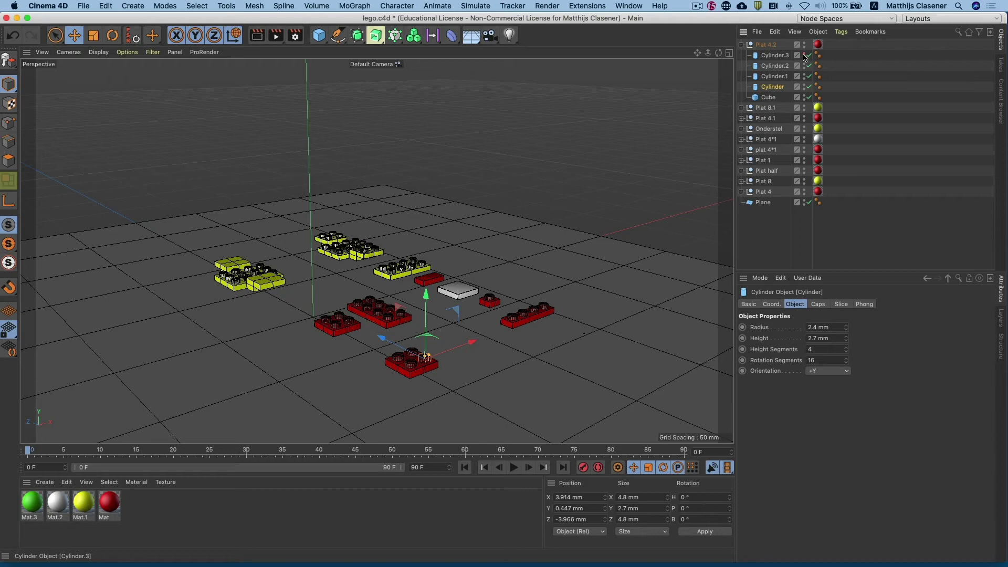
click(804, 63)
click(803, 74)
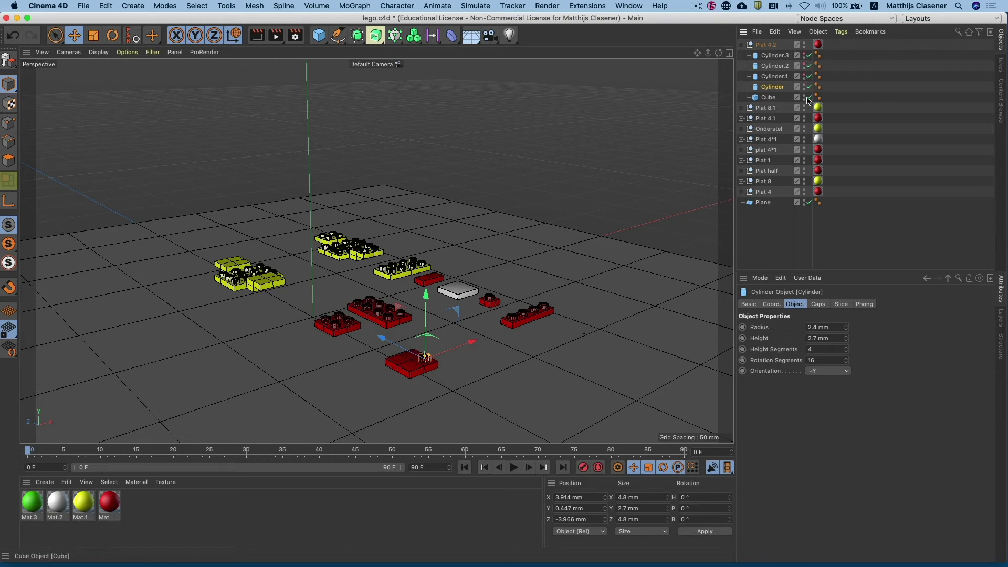
click(803, 84)
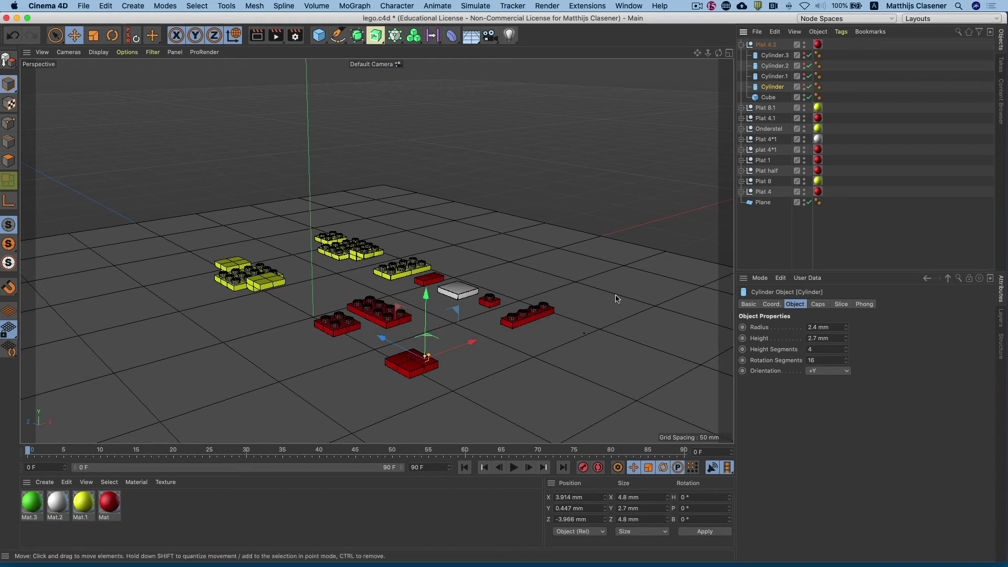
click(415, 374)
key(o)
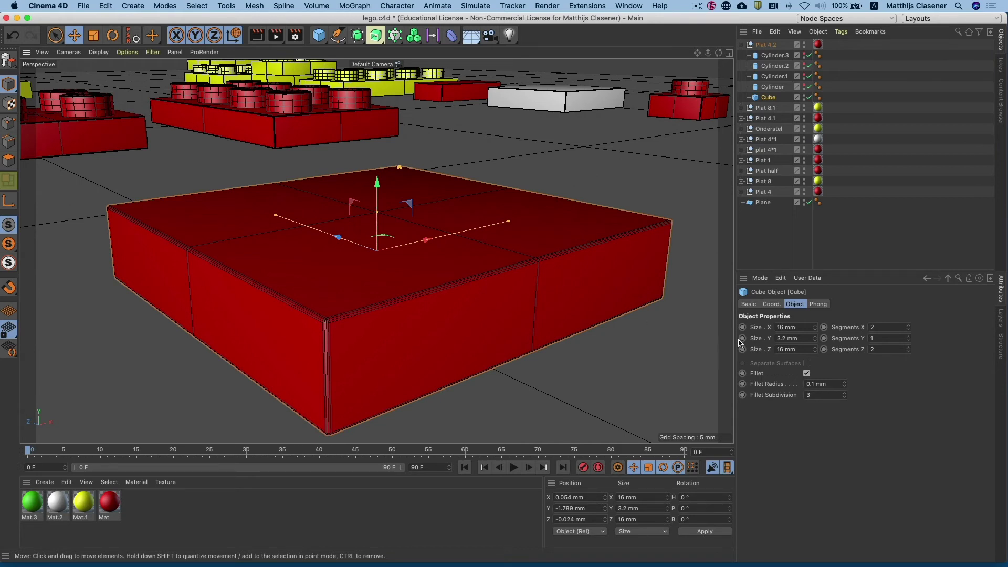
Turn off Fillet on the copied plate's cube and set its Size Y to 9.8 mm.
click(807, 373)
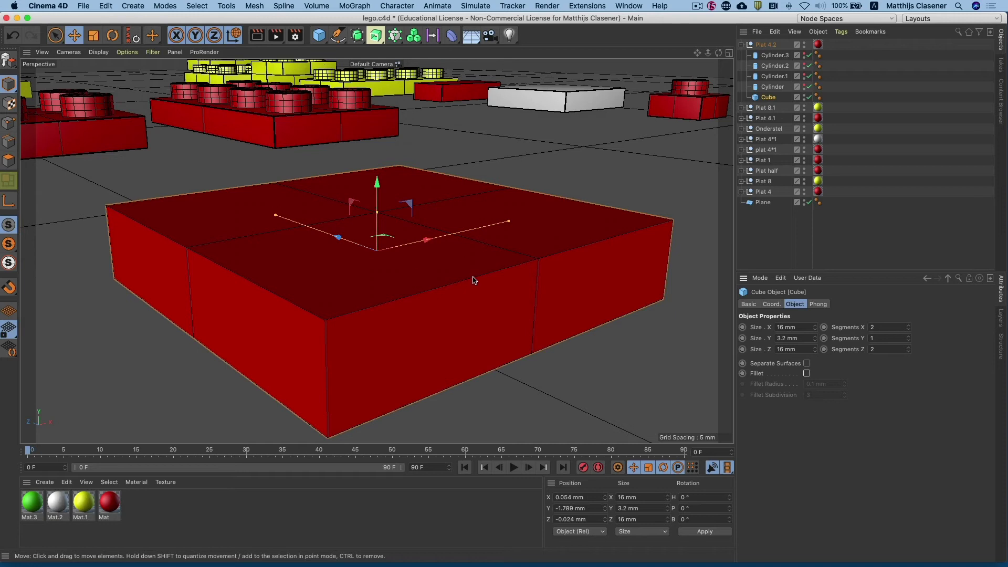
alt+drag(473, 281, 542, 288)
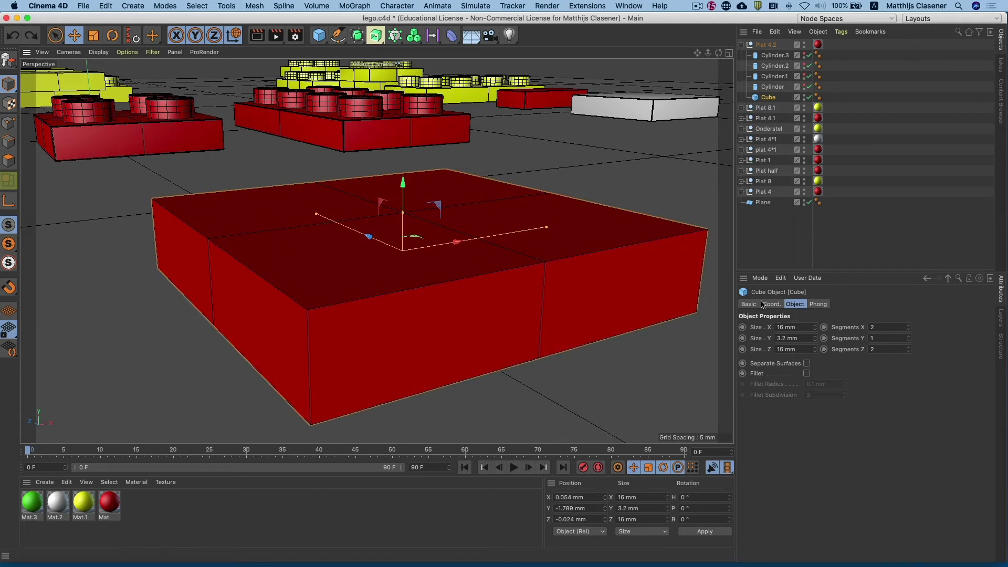
double_click(803, 339)
text(9.8)
key(Return)
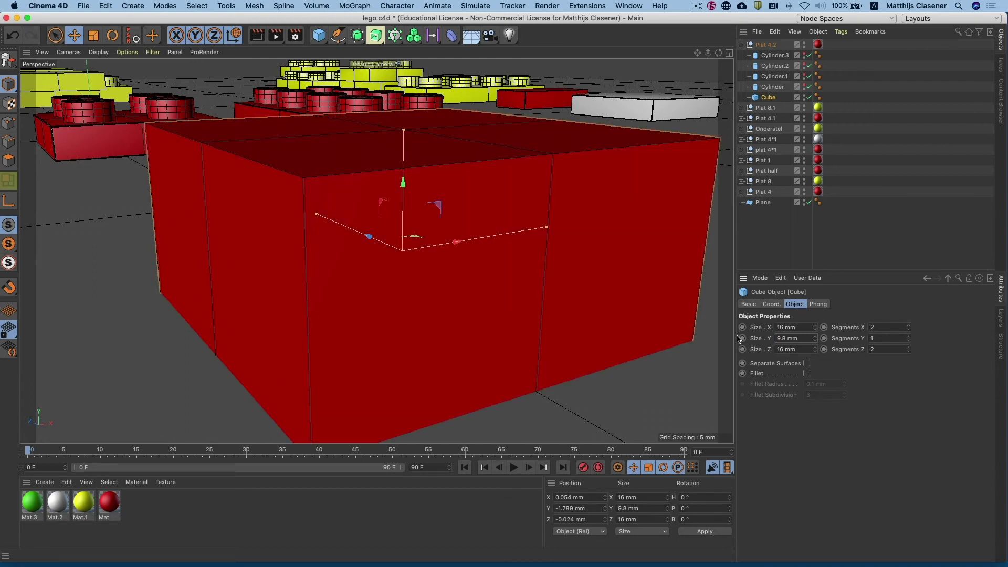
Raise the 9.8 mm cube upward and make it an editable polygon object.
click(74, 35)
drag(403, 198, 400, 139)
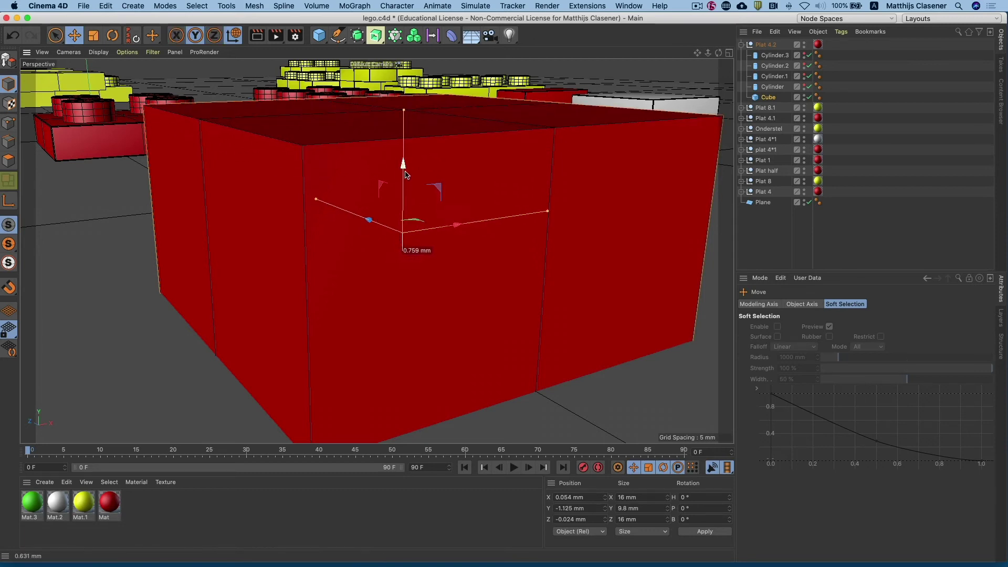
scroll(401, 139, down, 5)
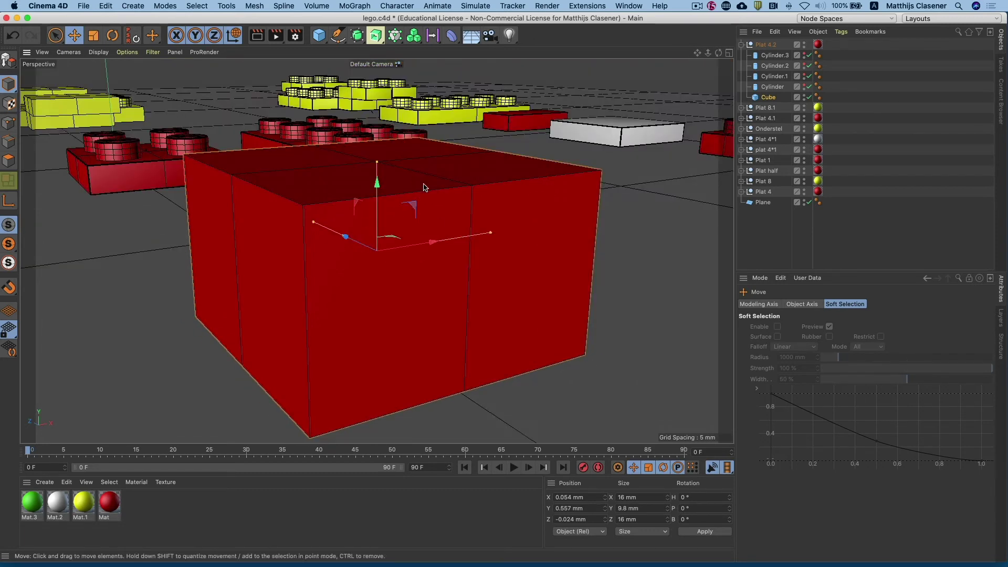
click(12, 64)
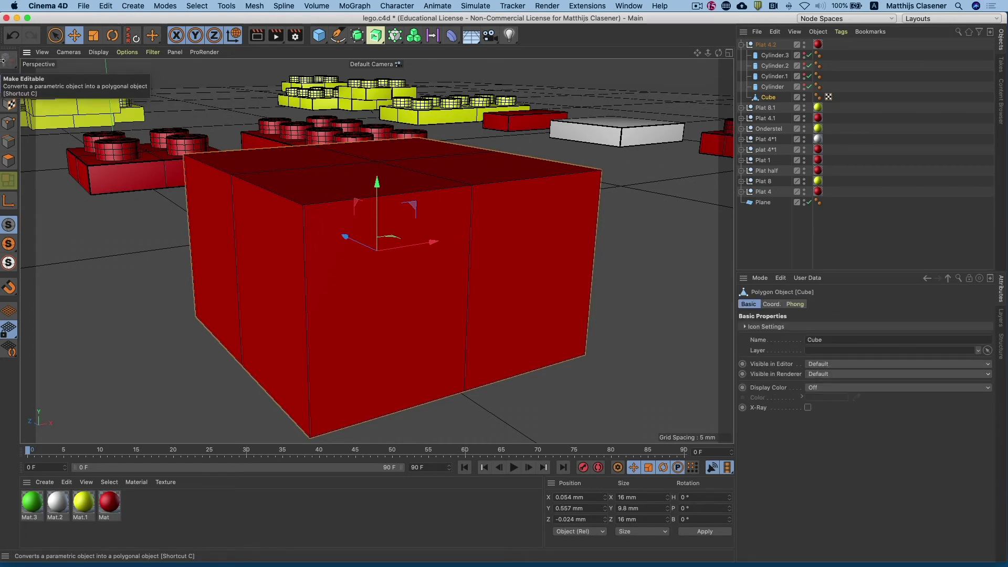
Select the block's top front edges and lower them to Y -3.2 mm to form a slope.
click(9, 146)
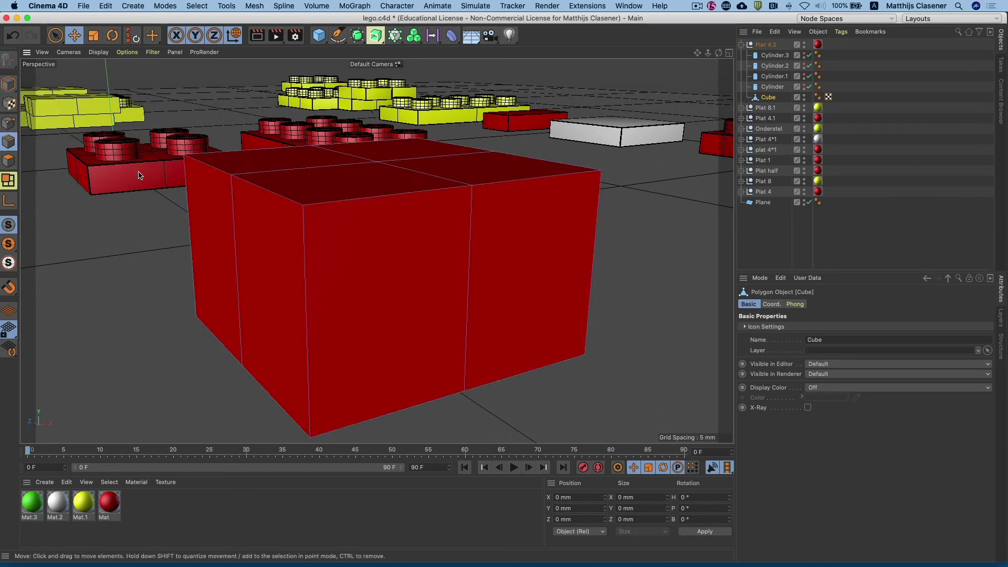
click(222, 172)
shift+click(260, 187)
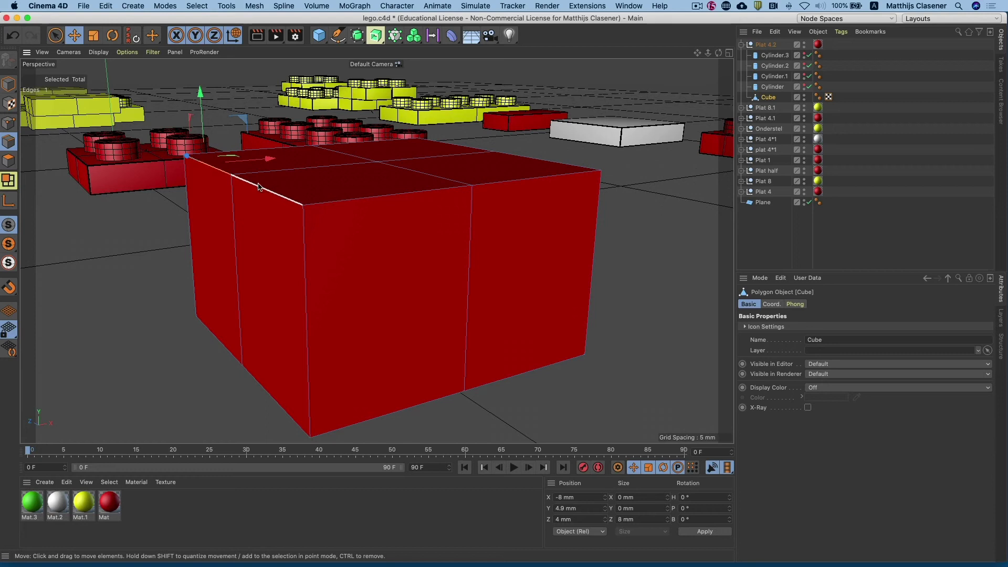
drag(231, 122, 221, 271)
drag(221, 287, 221, 287)
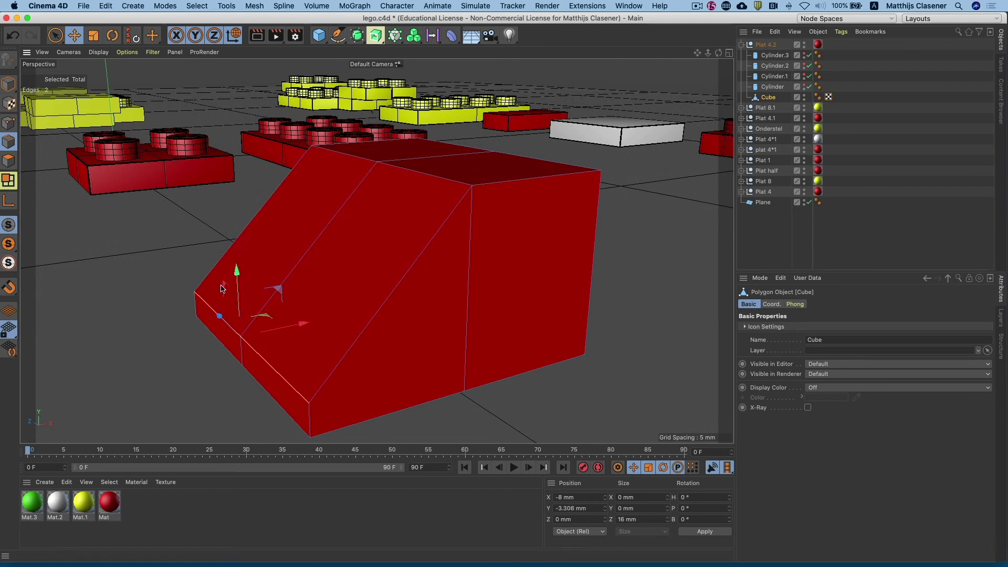
double_click(576, 508)
text(-3.2)
key(Return)
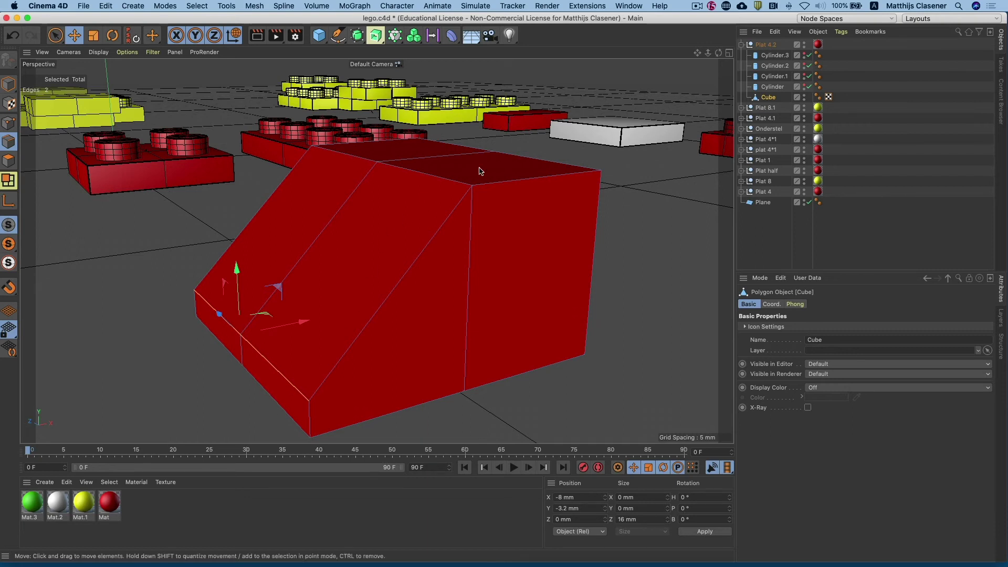
Move the front edges out to X -15.935 mm and collapse Plat 4.2 in the Object Manager.
shift+click(286, 415)
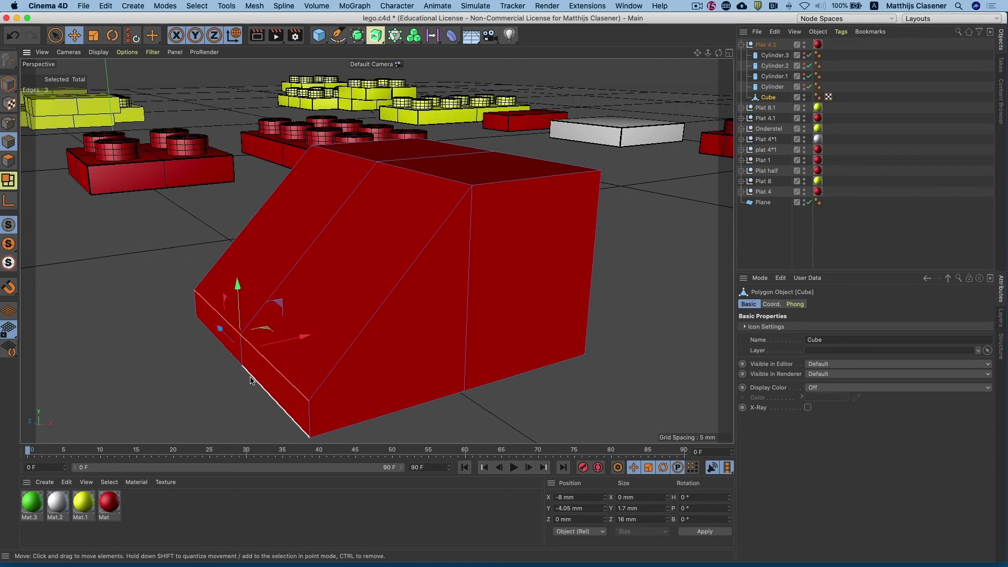
shift+click(227, 354)
mouse_move(269, 345)
mouse_down()
mouse_move(278, 344)
mouse_move(269, 341)
mouse_up()
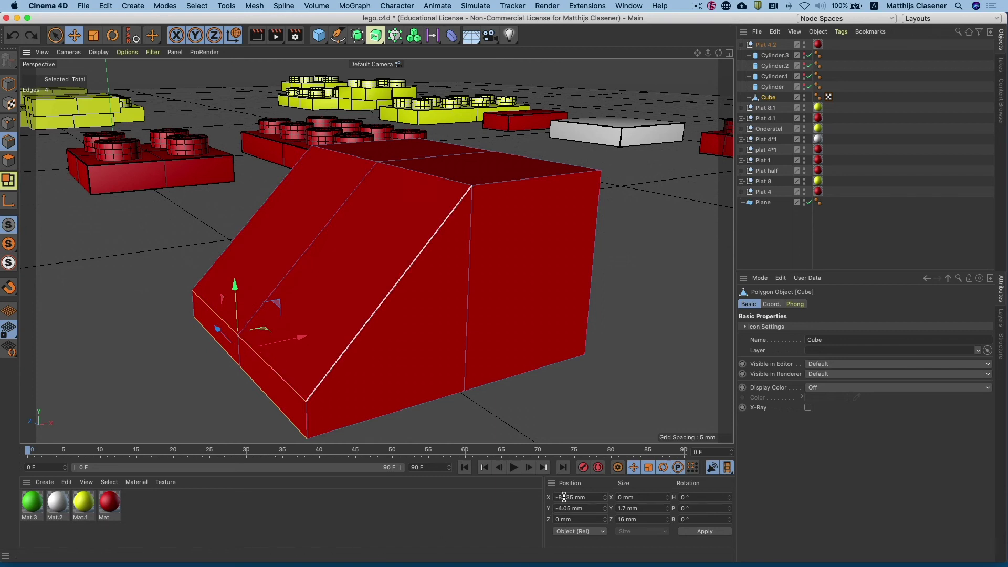
click(592, 497)
text(-7.8)
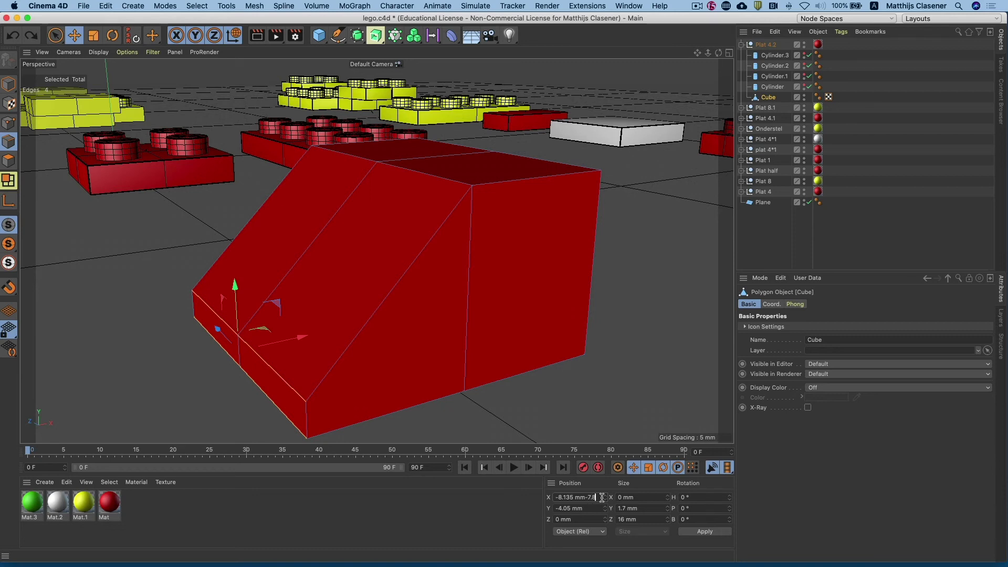
key(Return)
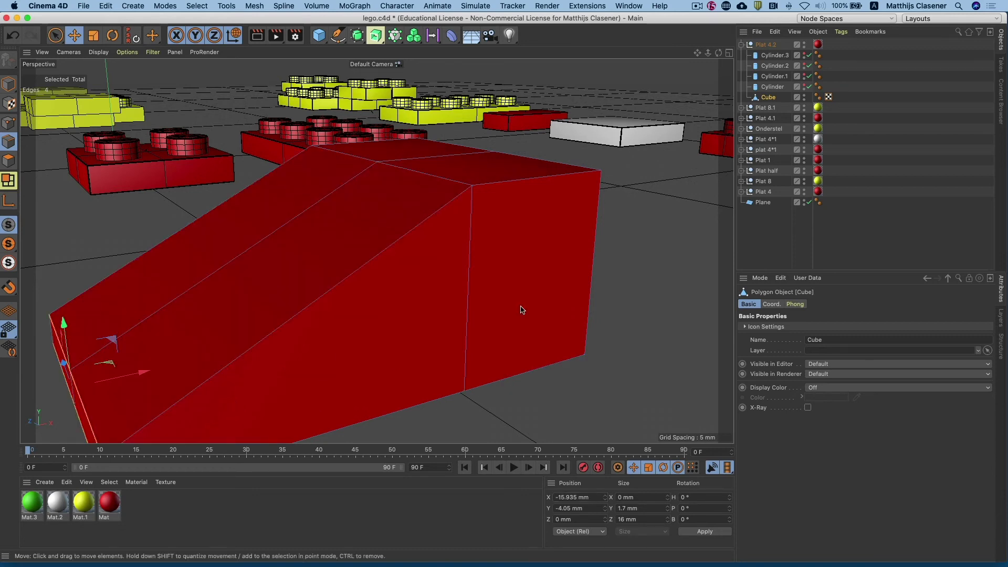
click(742, 46)
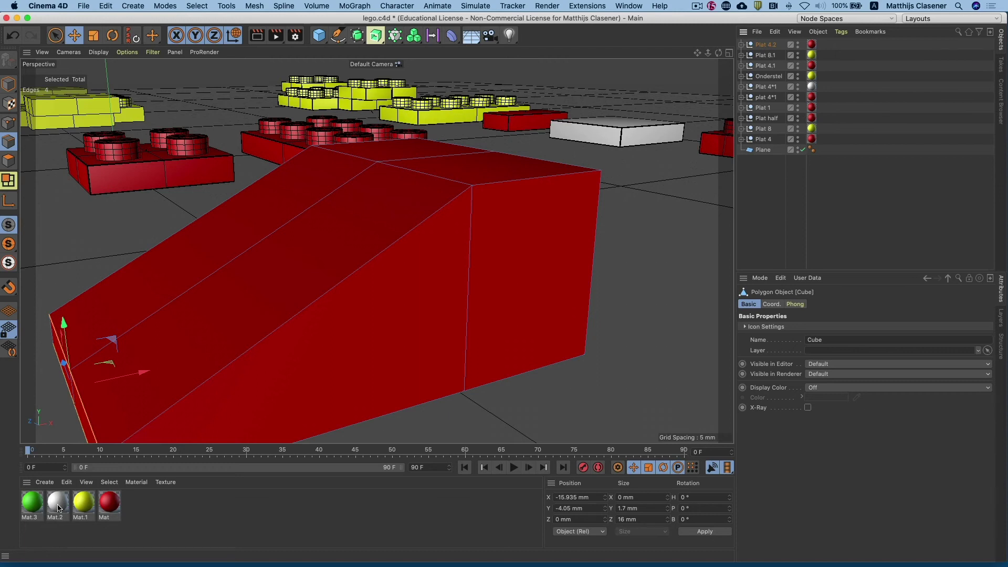
Replace the sloped block's red material with the white Mat.2 and return to Model mode.
drag(57, 508, 401, 329)
drag(401, 328, 812, 47)
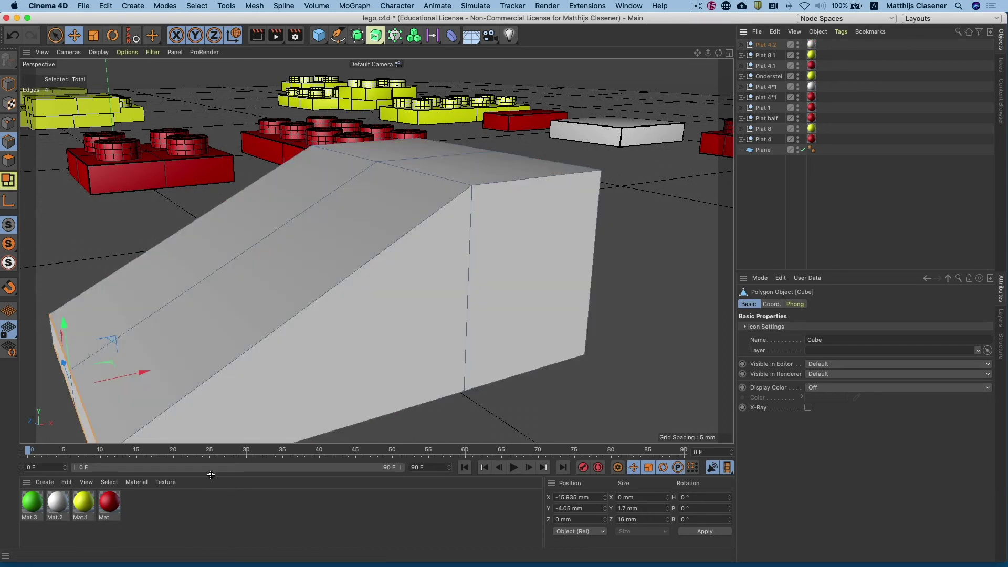
click(11, 85)
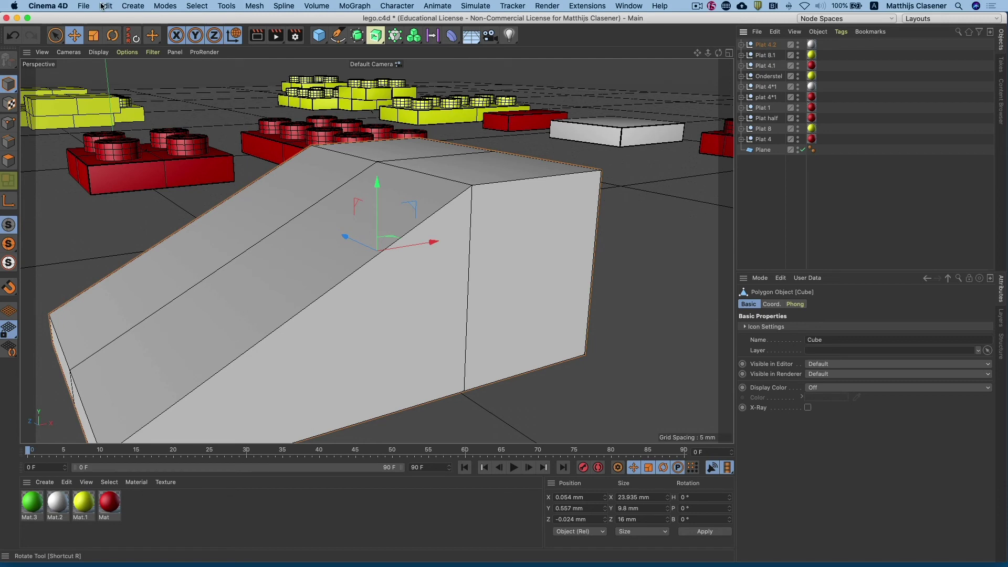
Add a Bevel deformer and nest it under Plat 4.2's Cube.
click(130, 6)
mouse_move(154, 87)
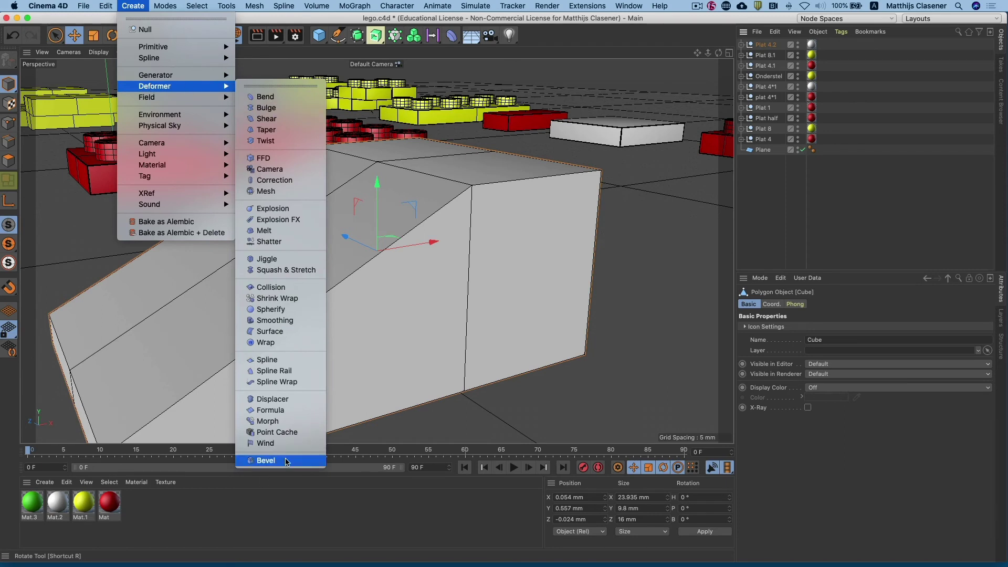
click(286, 461)
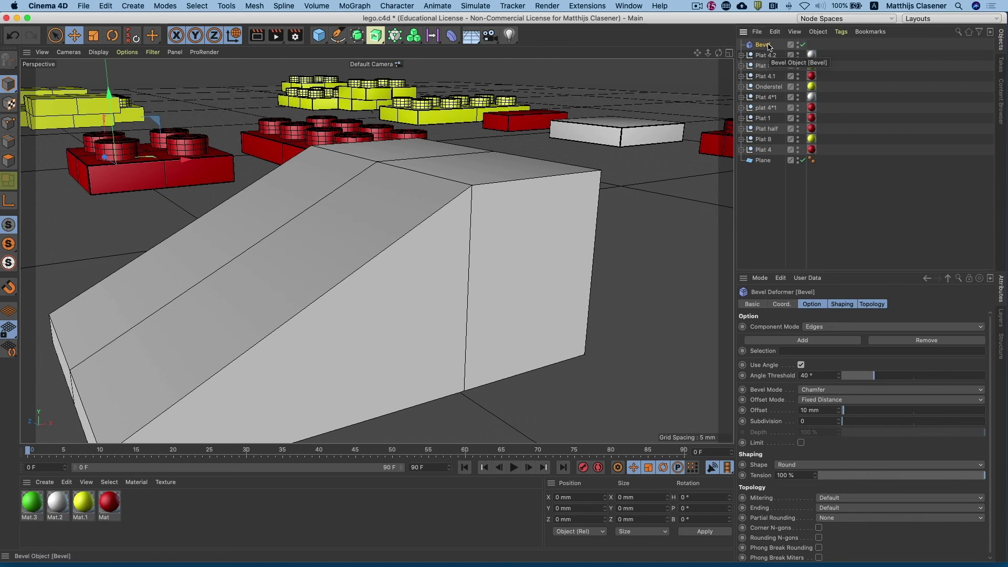
click(539, 240)
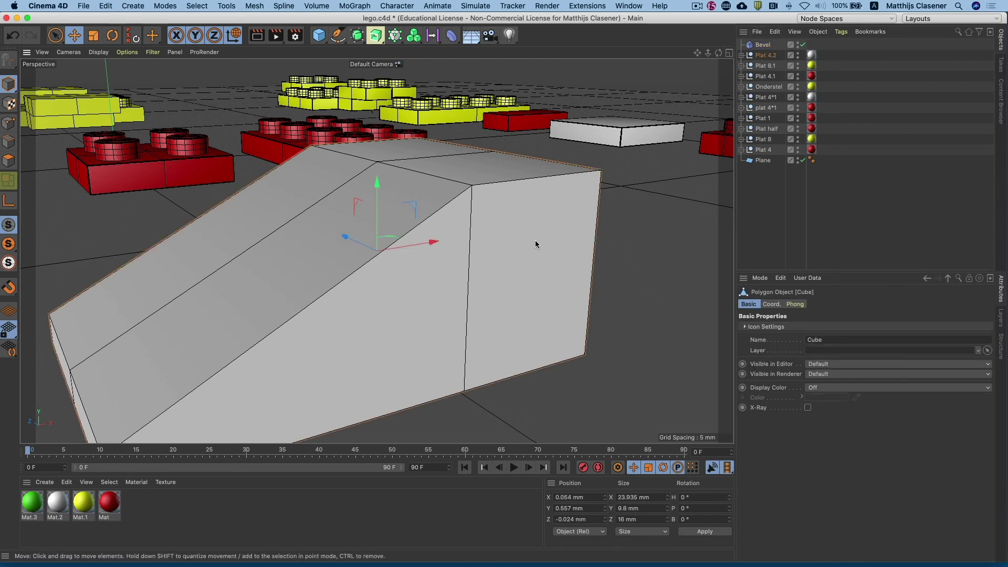
click(741, 55)
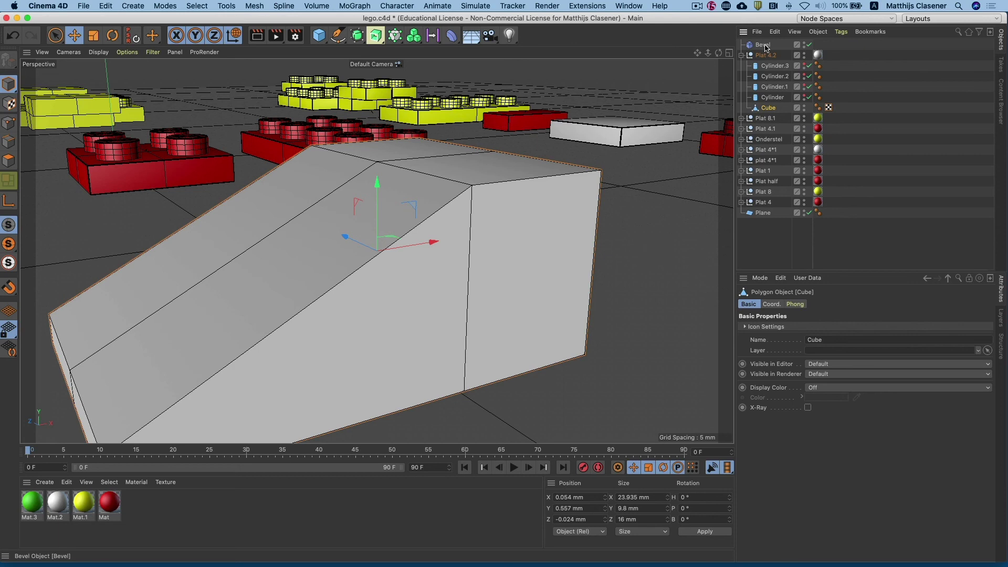
drag(763, 45, 764, 111)
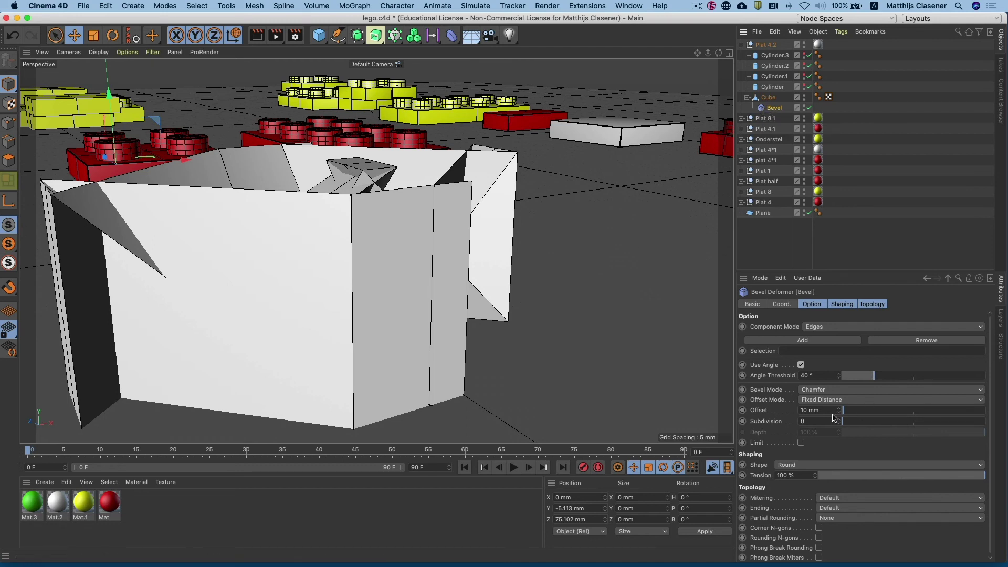
Set the bevel Offset to 0.1 mm and Subdivision to 1.
click(810, 410)
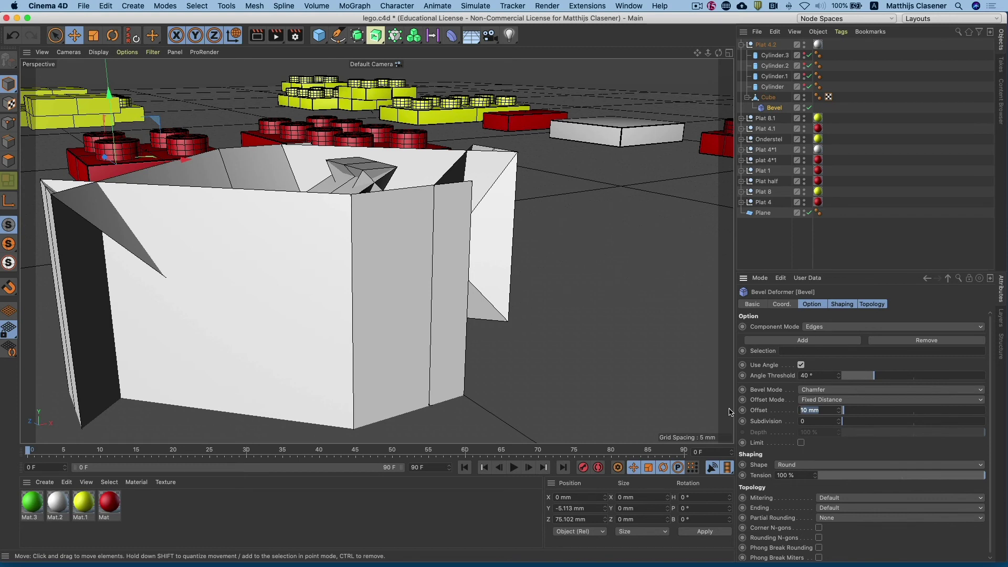
text(0.1)
key(Return)
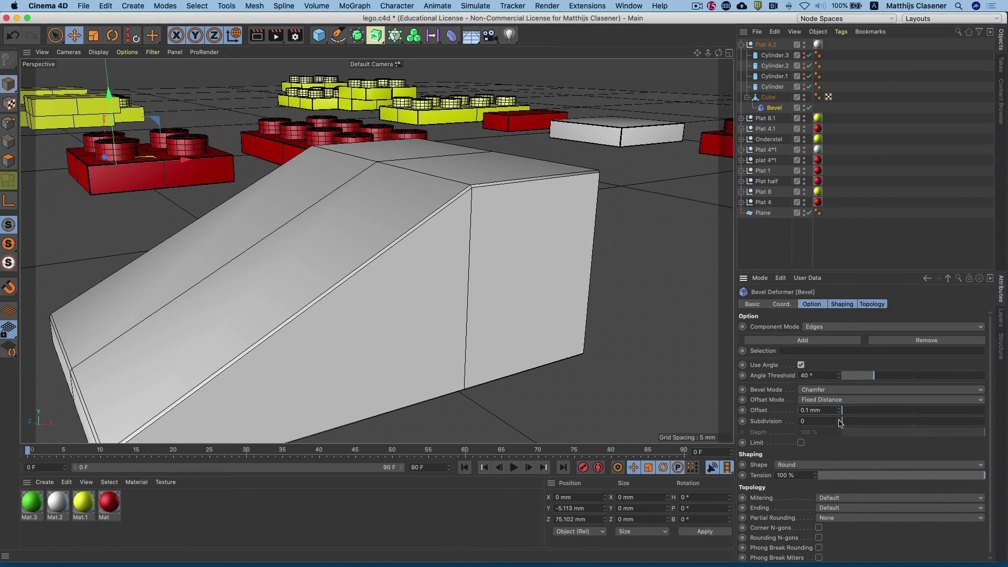
click(838, 420)
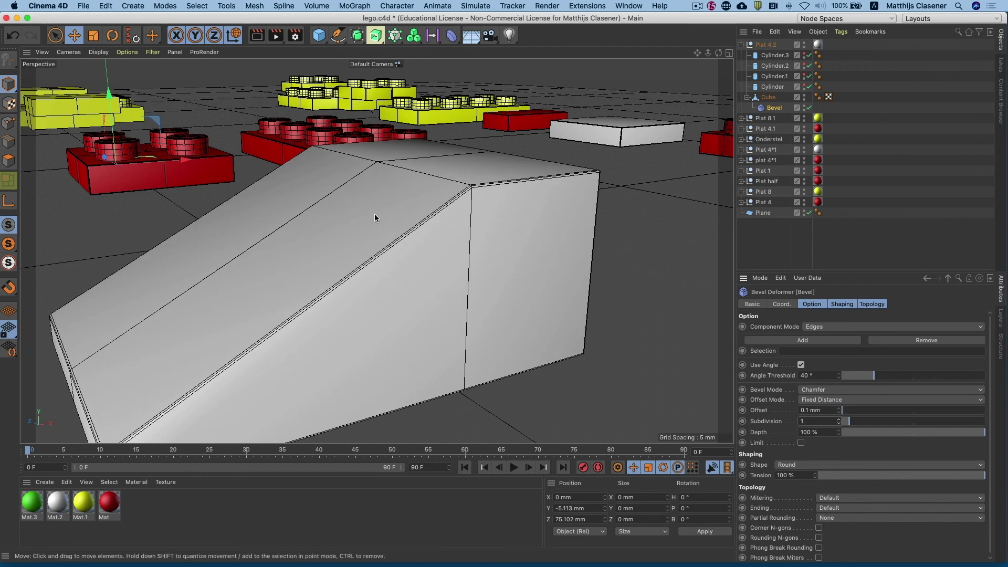
click(56, 112)
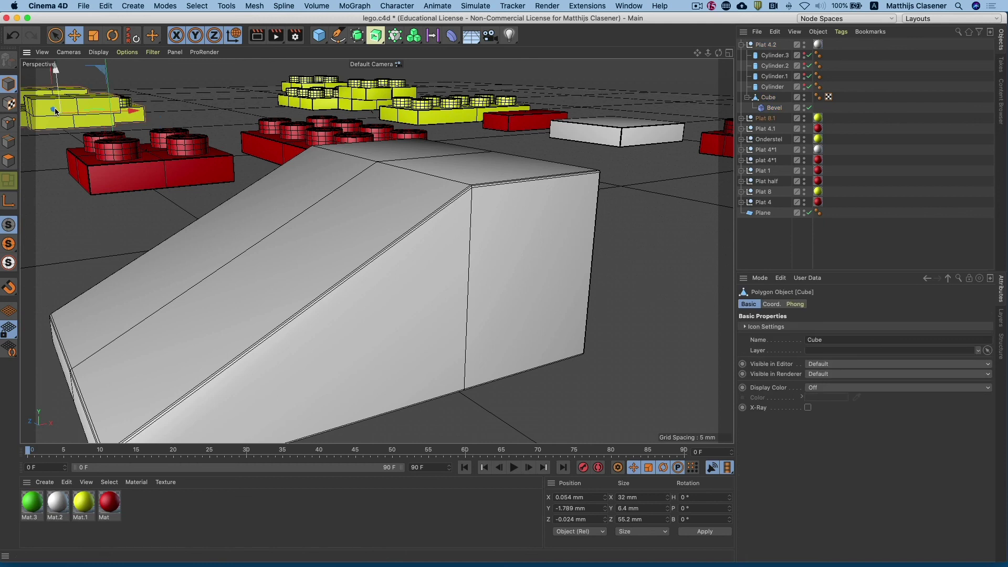
Add a second Bevel deformer under Plat 8.1's Cube with a 0.1 mm offset.
click(741, 118)
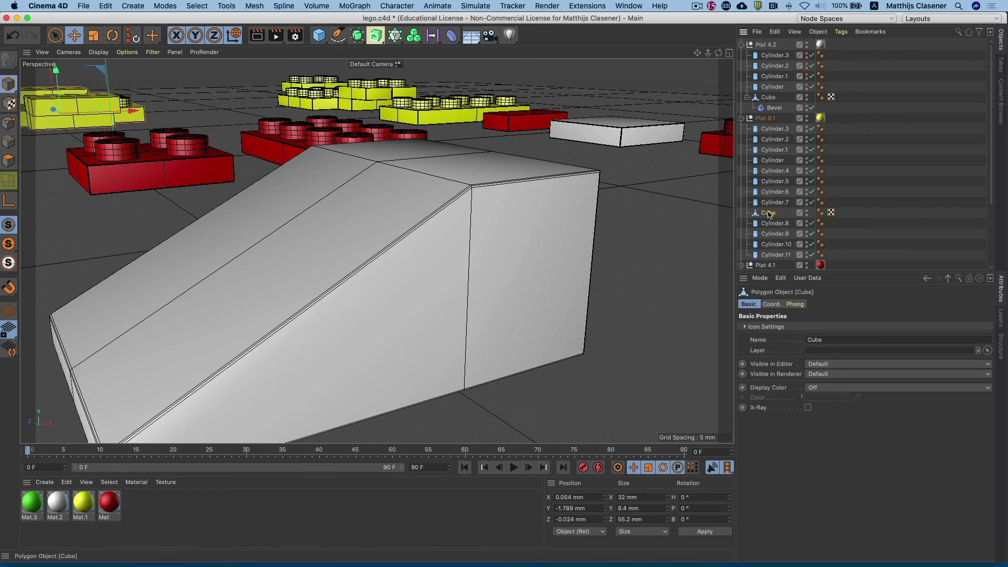
click(142, 6)
mouse_move(132, 6)
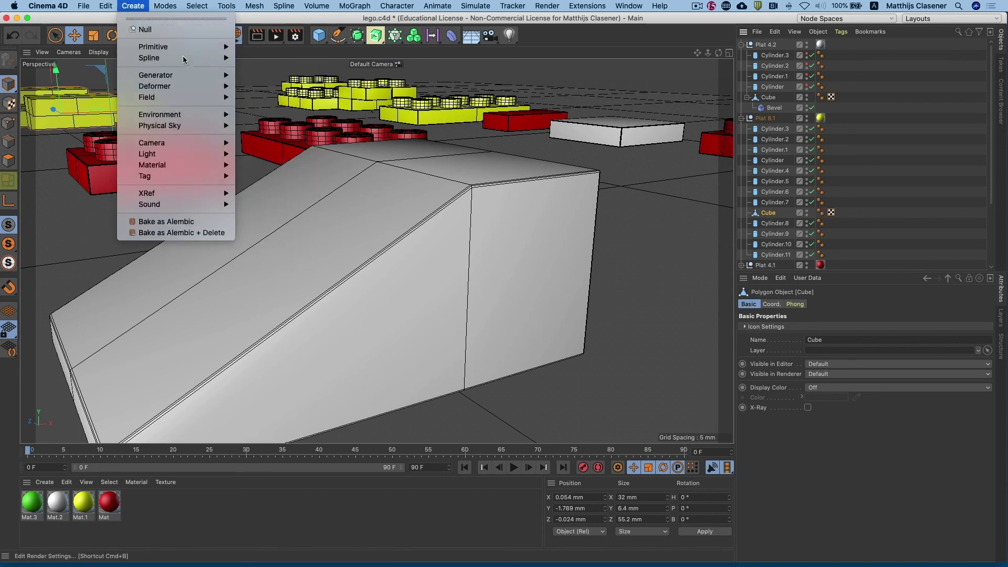
mouse_move(154, 86)
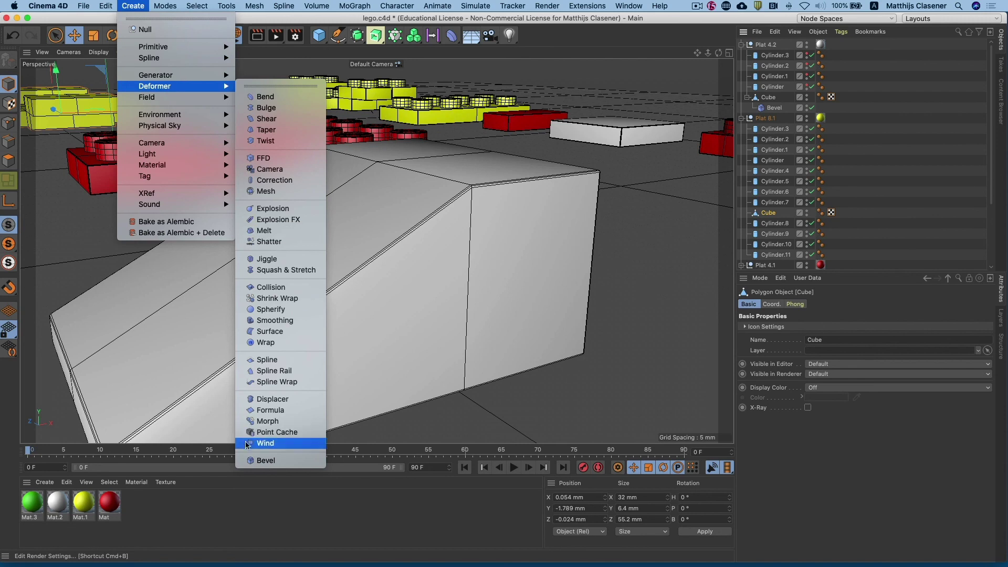
click(251, 460)
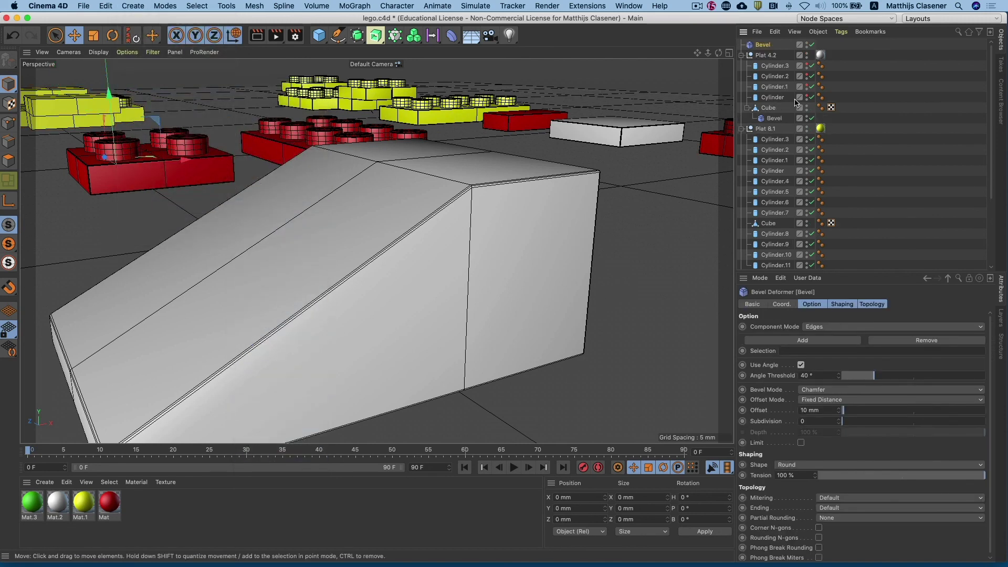
drag(762, 45, 769, 224)
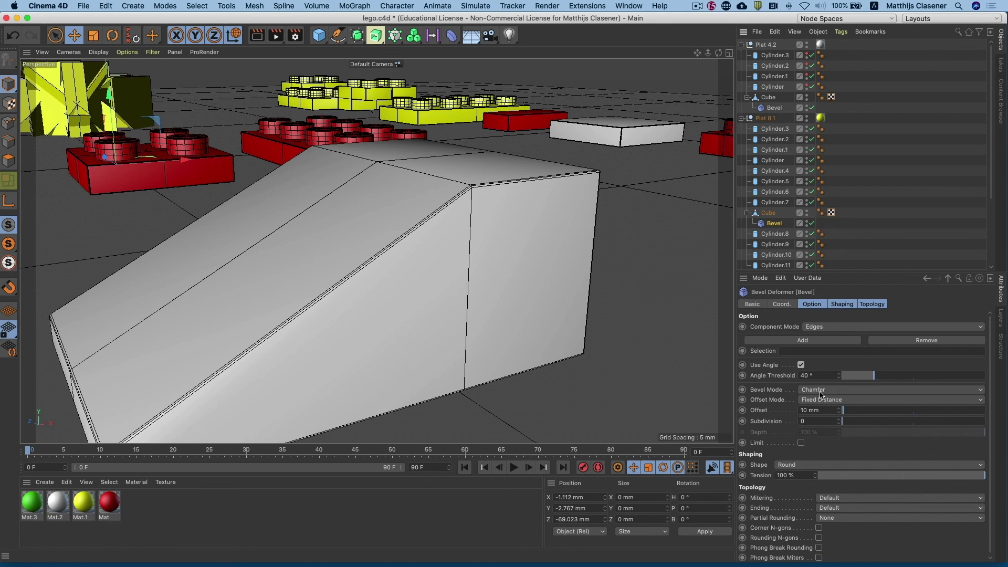
double_click(811, 410)
key(BackSpace)
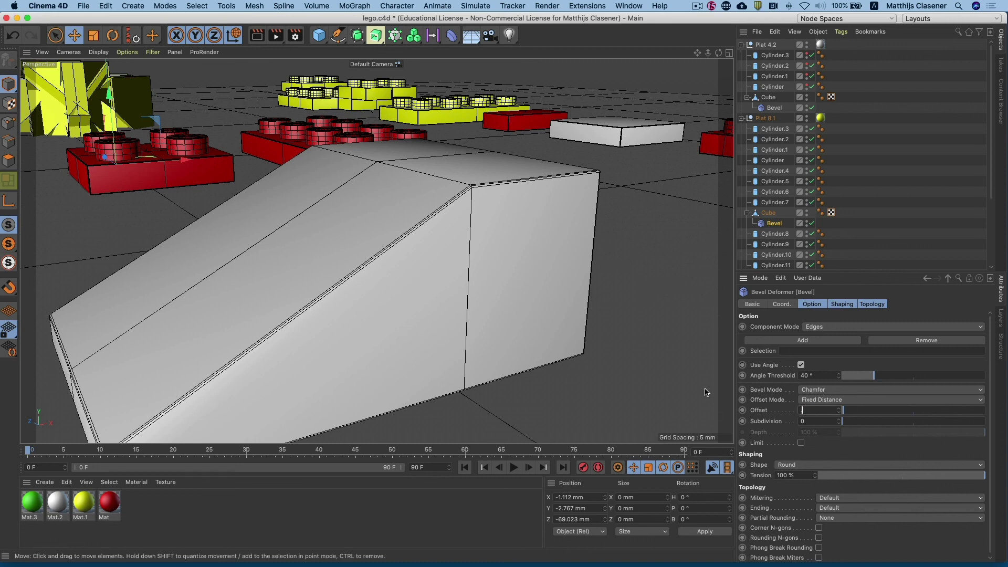
text(0.1)
key(Return)
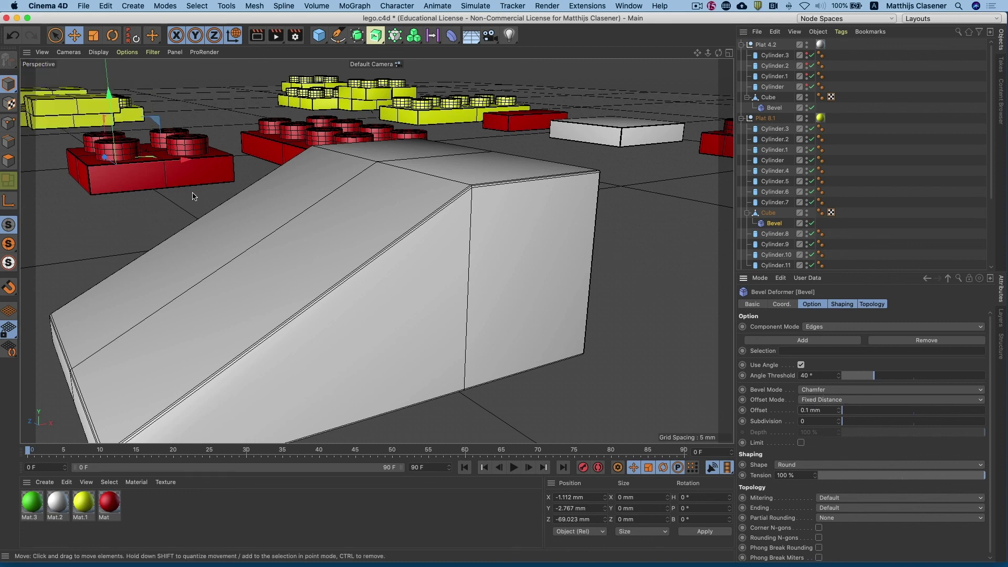
click(458, 272)
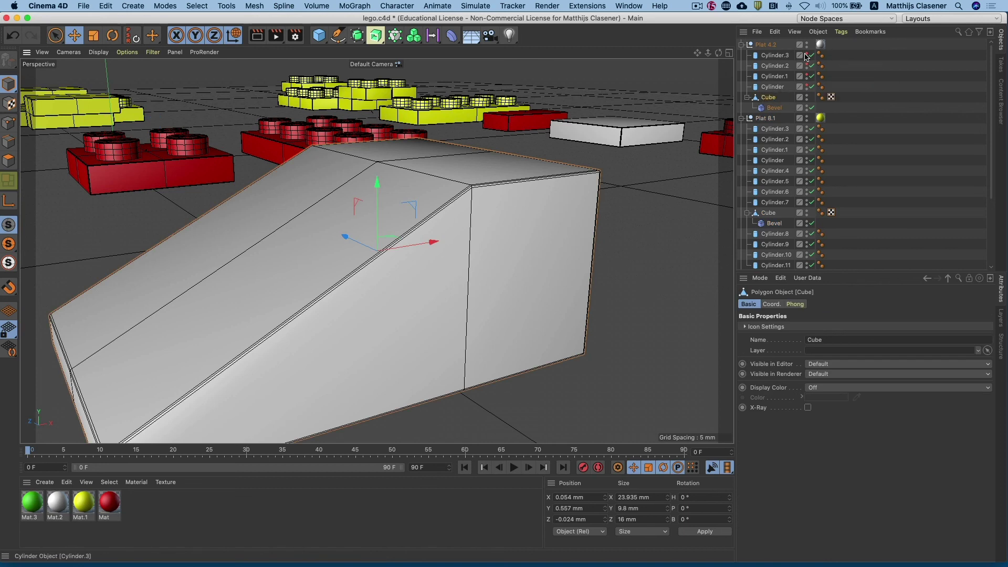
Select Plat 4.2's four stud cylinders and raise them onto the sloped block's top.
click(806, 84)
click(768, 86)
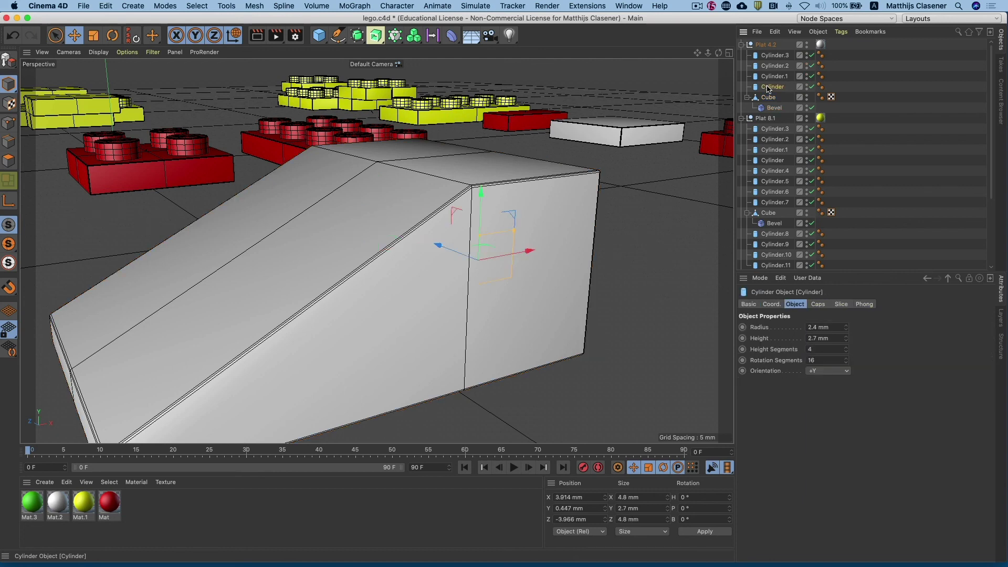
shift+click(775, 55)
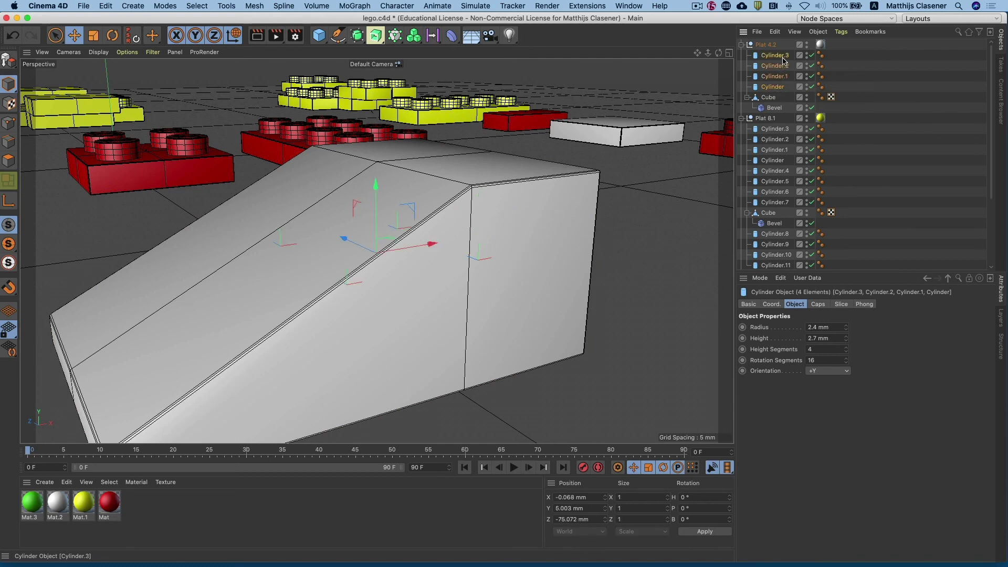
mouse_move(378, 215)
mouse_down()
mouse_move(389, 106)
mouse_move(462, 111)
mouse_up()
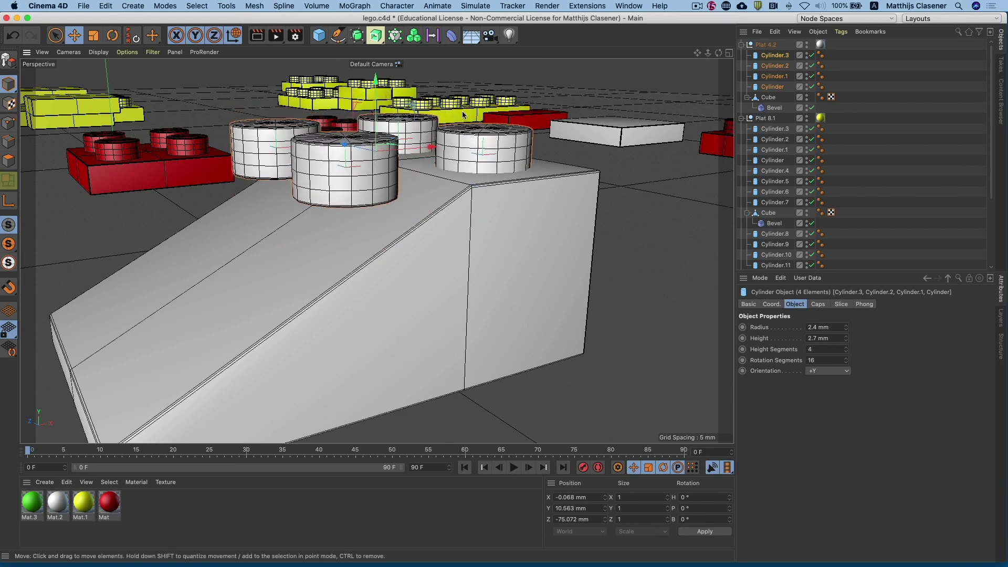
Delete the front and left studs, Cylinder.2 and Cylinder.3, leaving two studs.
click(581, 140)
click(362, 171)
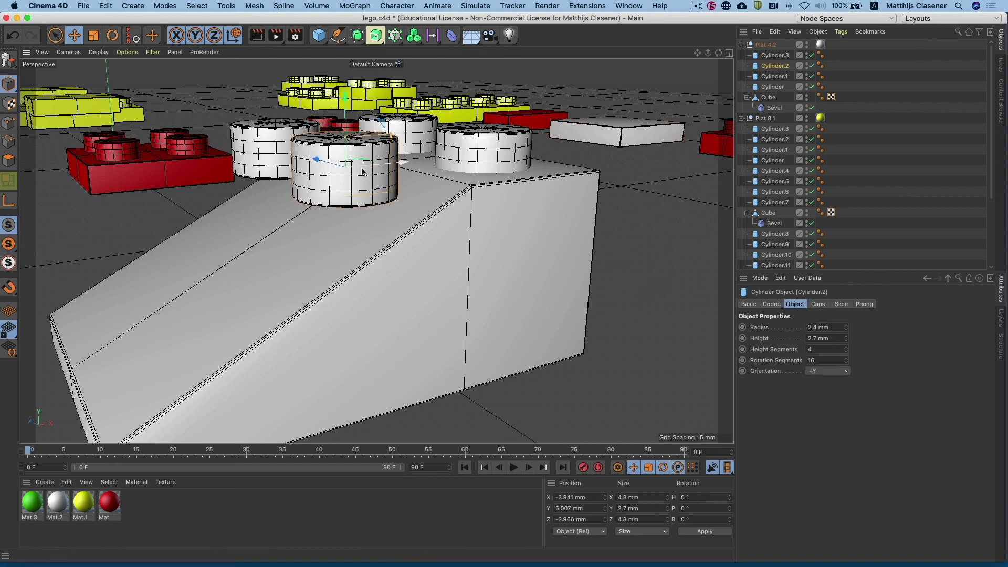
key(Delete)
click(276, 152)
key(Delete)
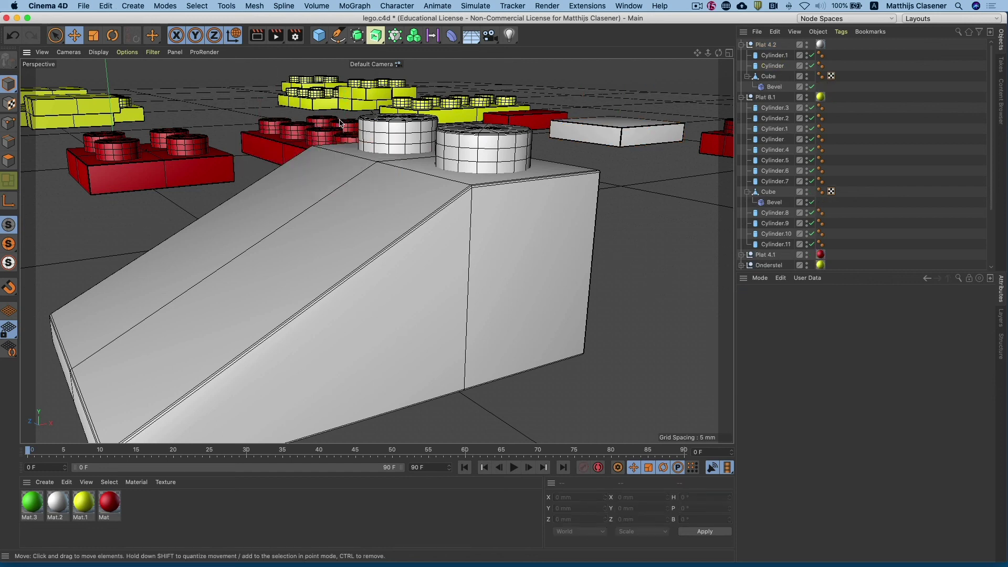
alt+drag(385, 138, 376, 202)
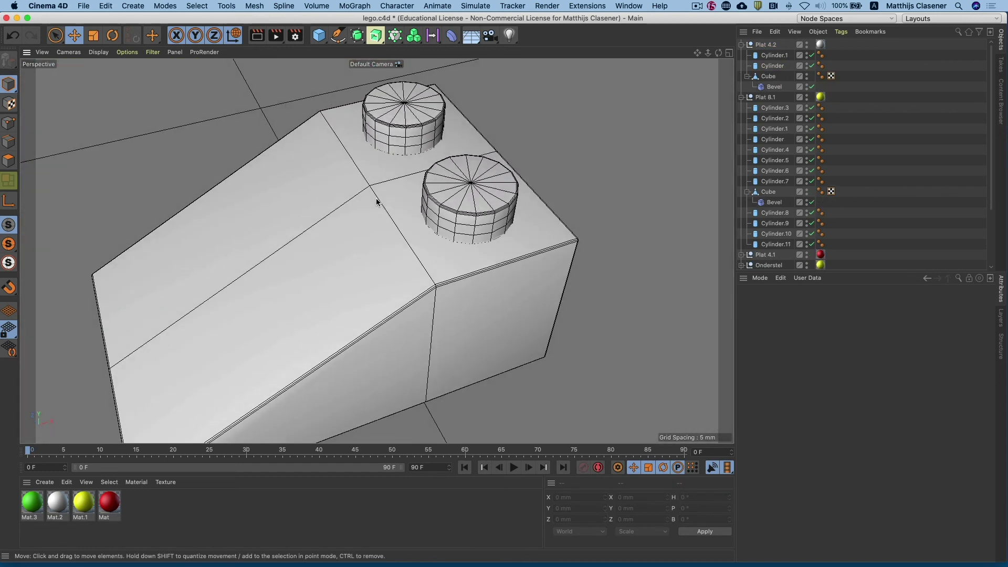